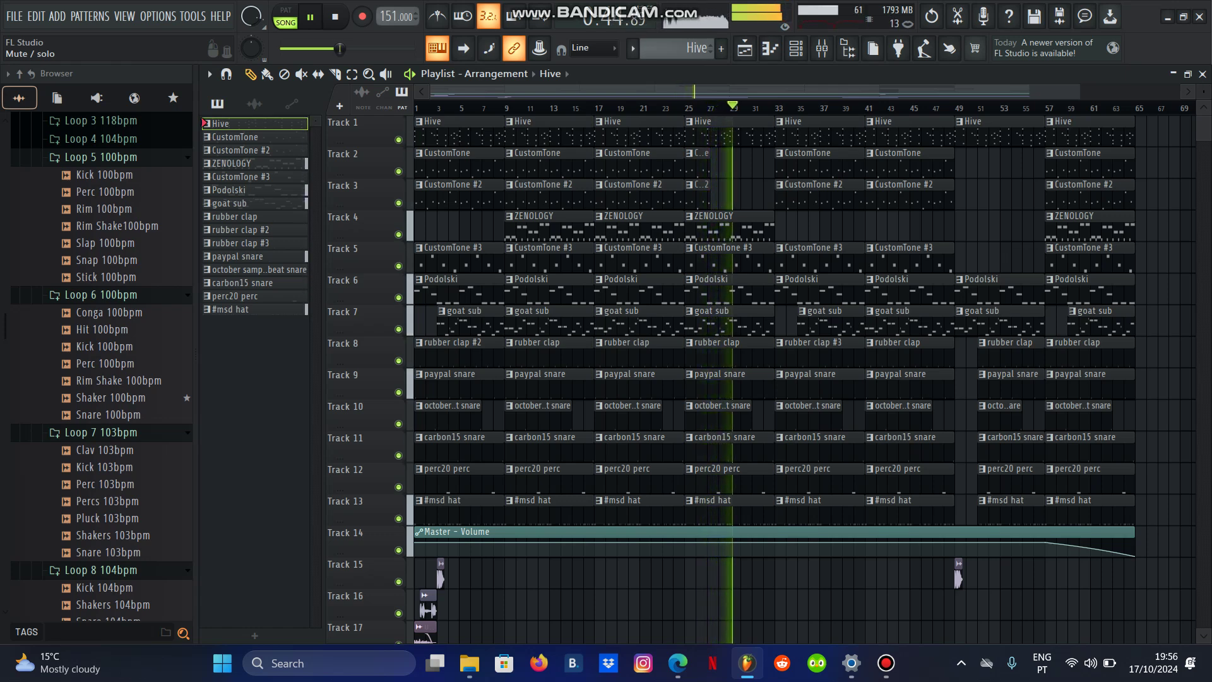
Stop playback, solo the Hive track on Track 1, and re-enable the Gross Beat mix-level automation on Track 18
{"action": "key", "text": "space"}
{"action": "right_click", "coordinate": [398, 139]}
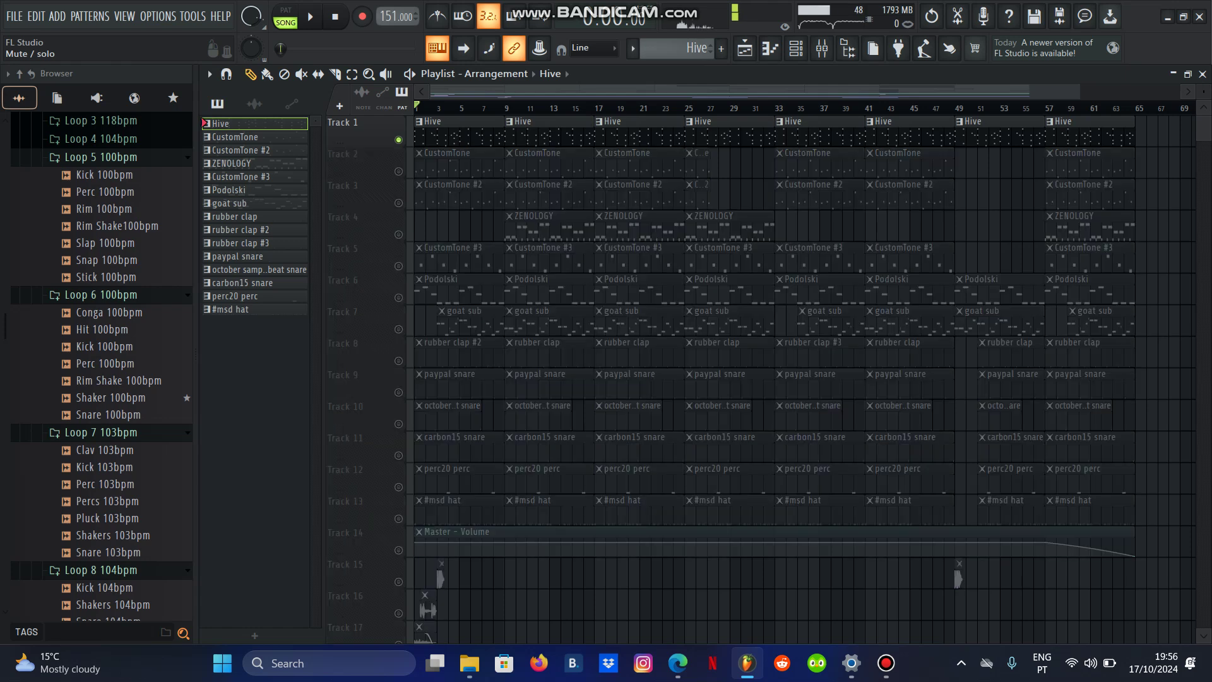
{"action": "scroll", "coordinate": [802, 379], "scroll_direction": "down", "scroll_amount": 4}
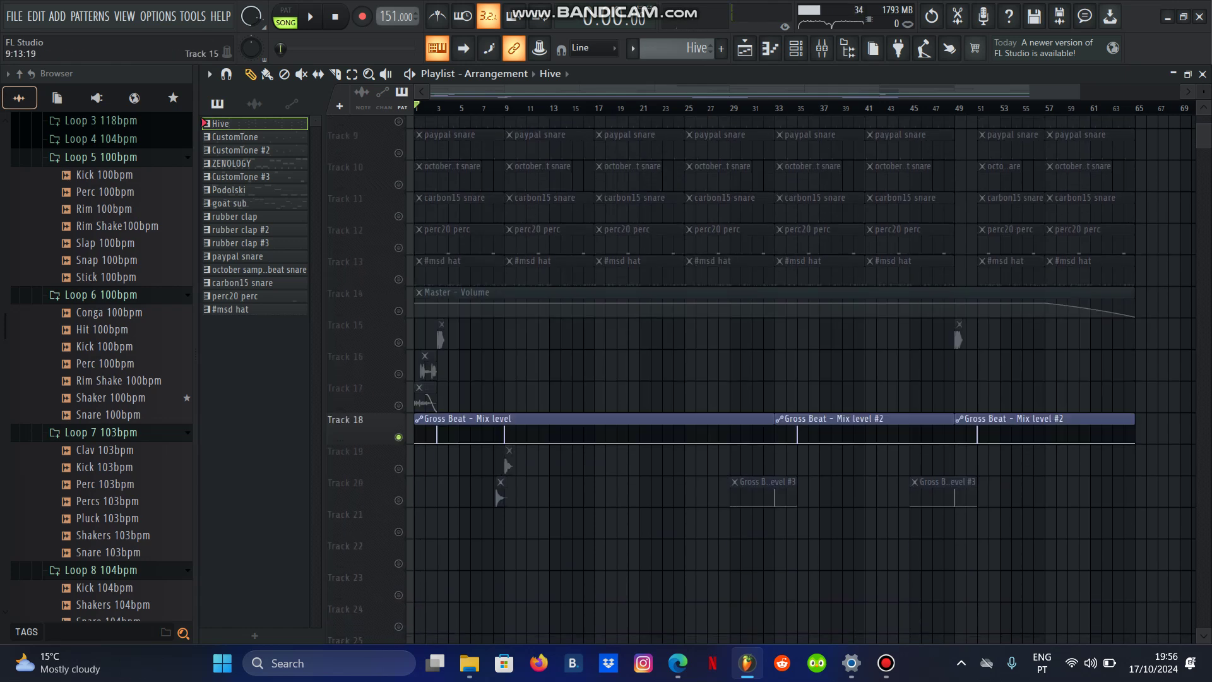
{"action": "scroll", "coordinate": [353, 423], "scroll_direction": "up", "scroll_amount": 3}
Open the Hive pattern in the piano roll, play it through, and return to the playlist
{"action": "key", "text": "F7"}
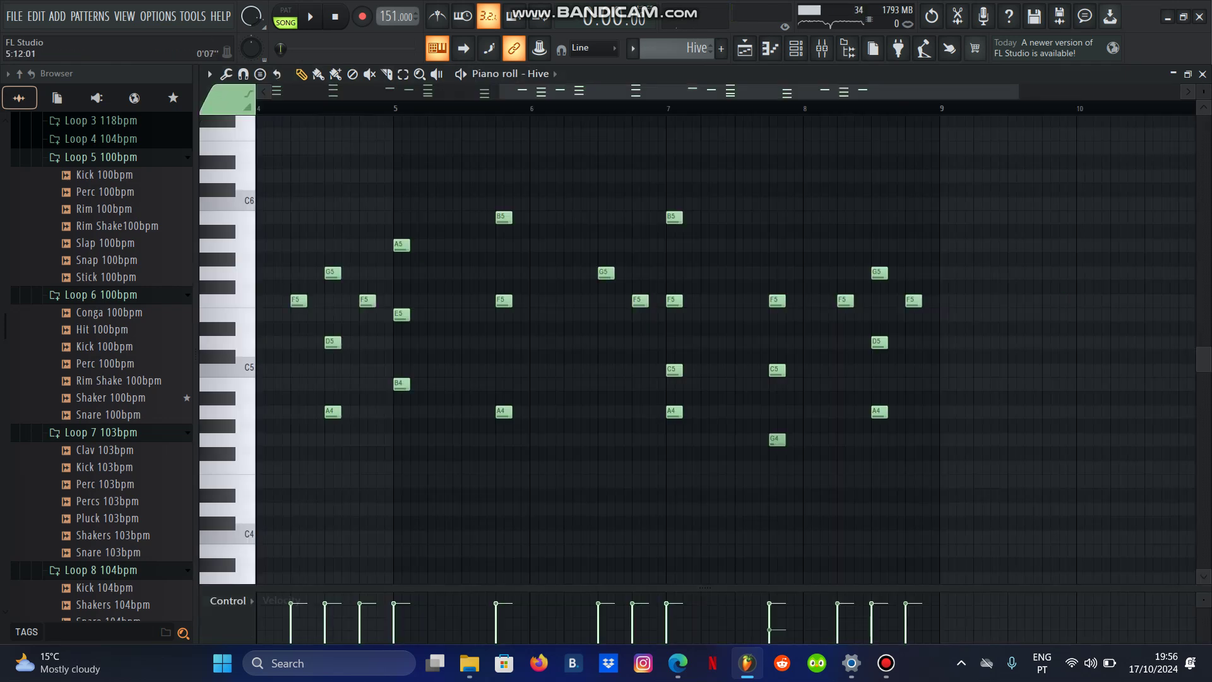
{"action": "key", "text": "space"}
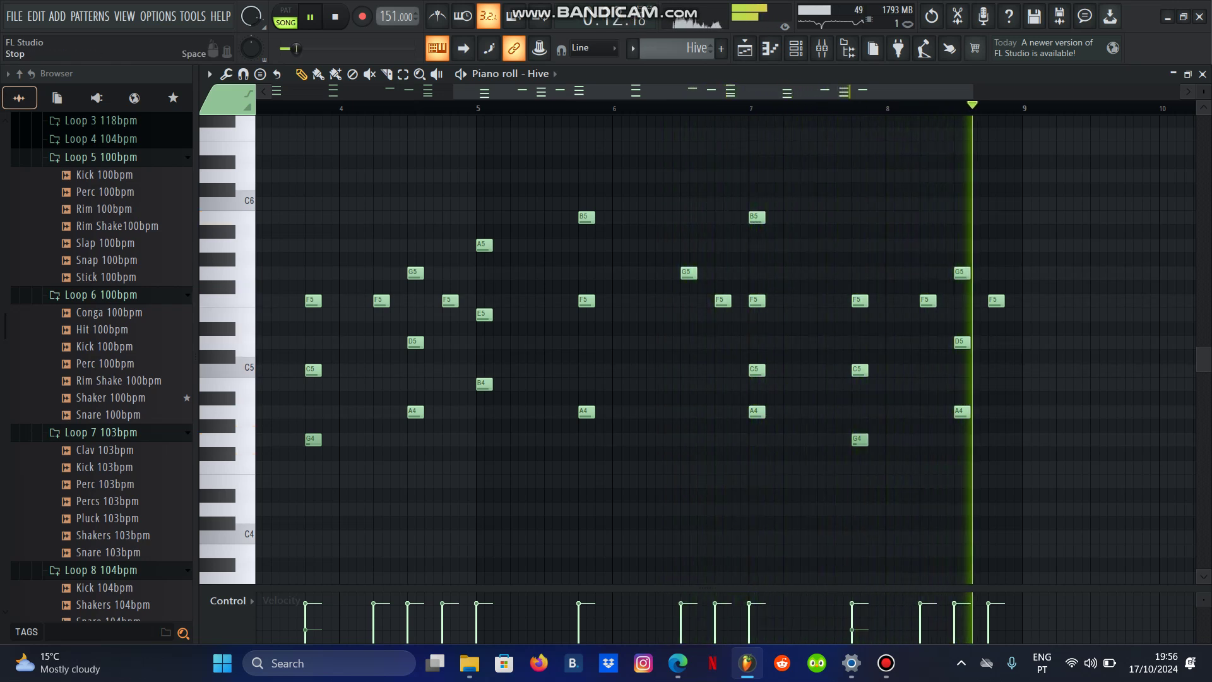
{"action": "left_click", "coordinate": [335, 17]}
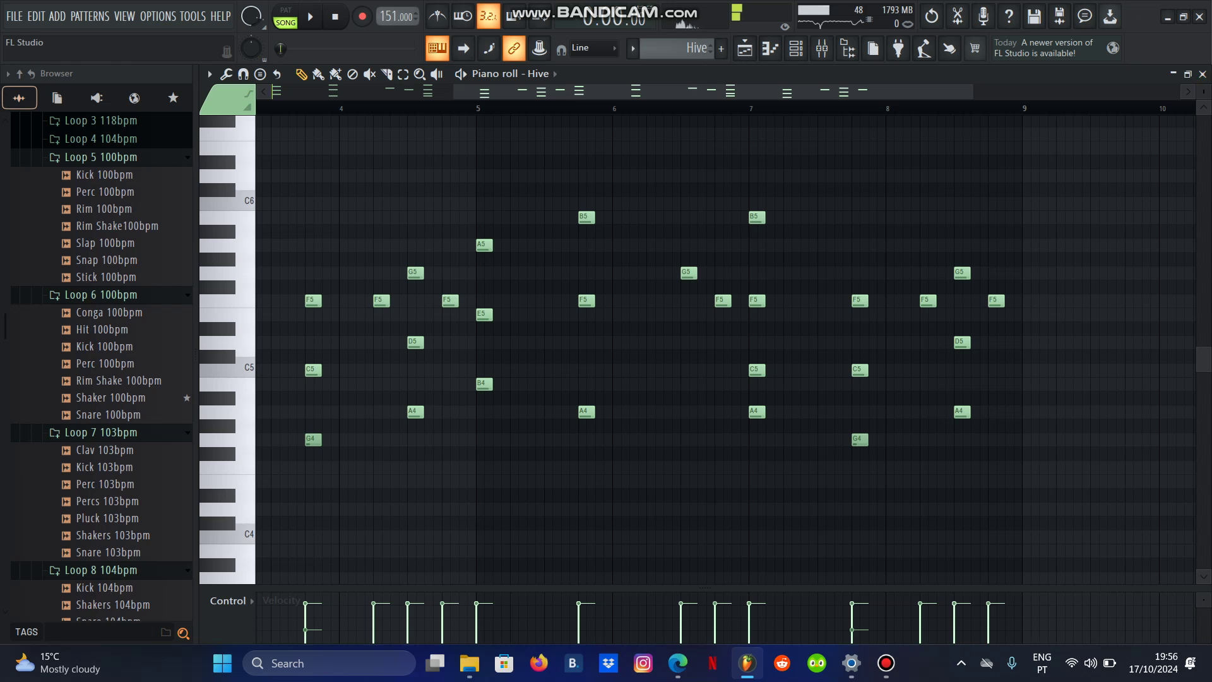
{"action": "left_click", "coordinate": [1203, 74]}
Unmute Tracks 2 and 3 with the CustomTone and CustomTone #2 patterns and mute Track 1
{"action": "left_click", "coordinate": [398, 172]}
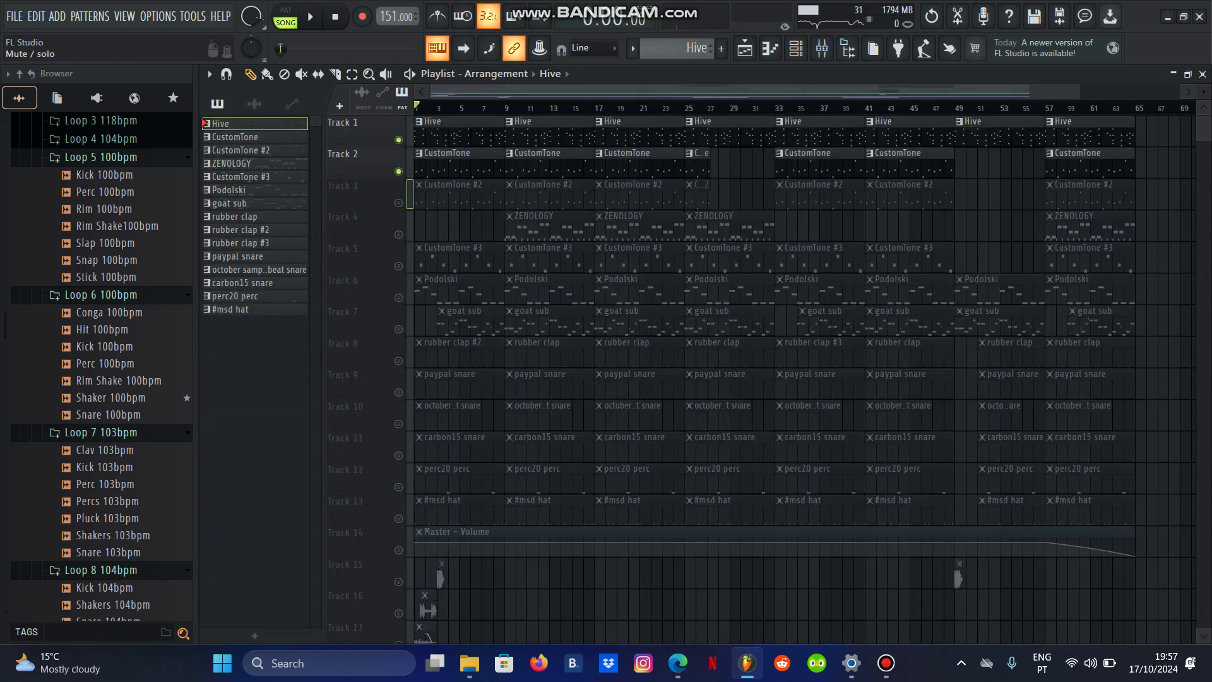
{"action": "left_click", "coordinate": [399, 202]}
{"action": "left_click", "coordinate": [398, 140]}
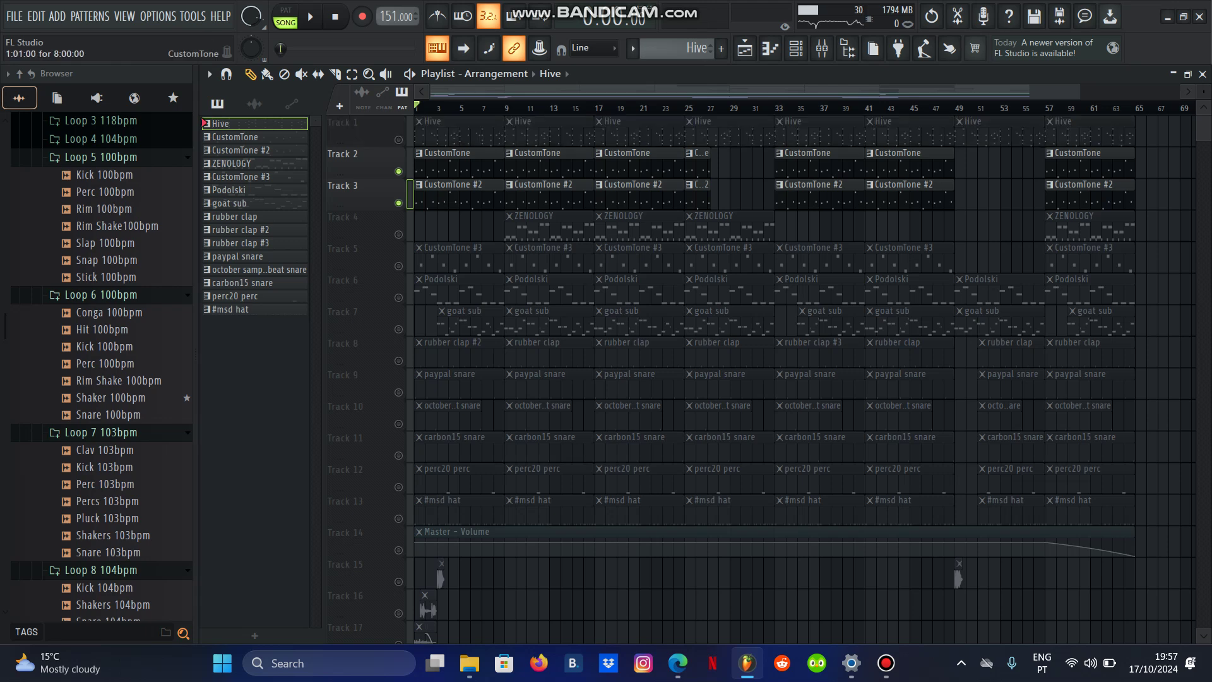
Open the CustomTone pattern in the piano roll, play it through, and return to the playlist
{"action": "double_click", "coordinate": [447, 166]}
{"action": "key", "text": "space"}
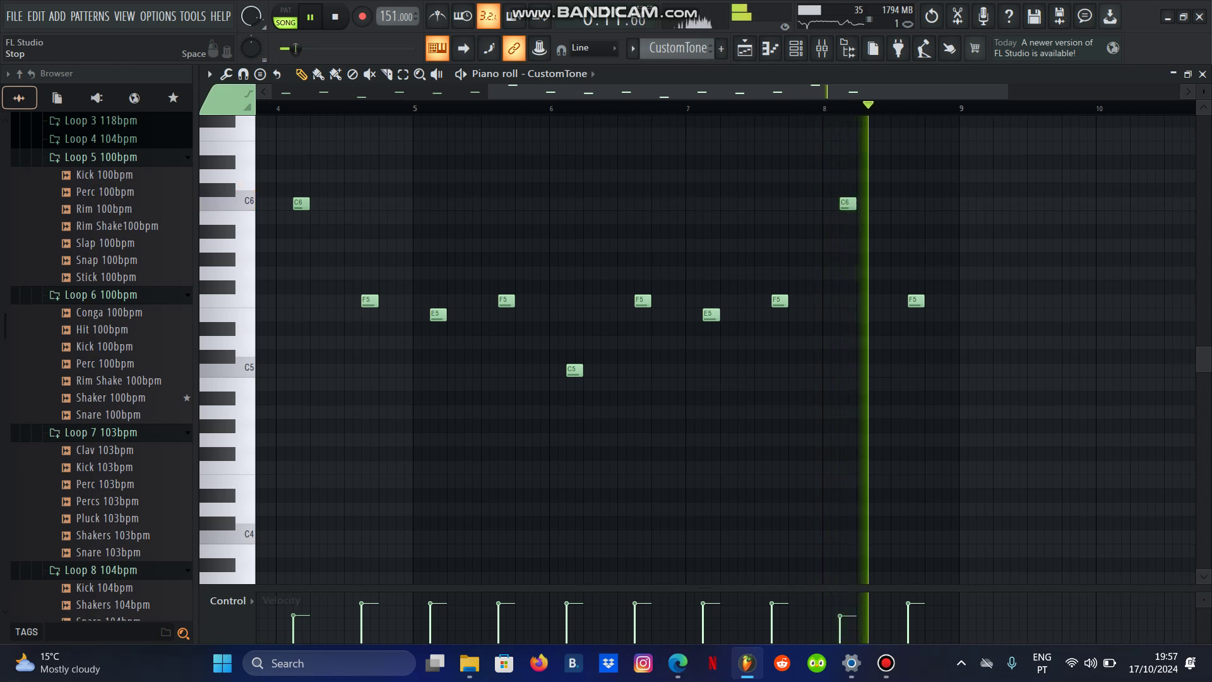
{"action": "key", "text": "space"}
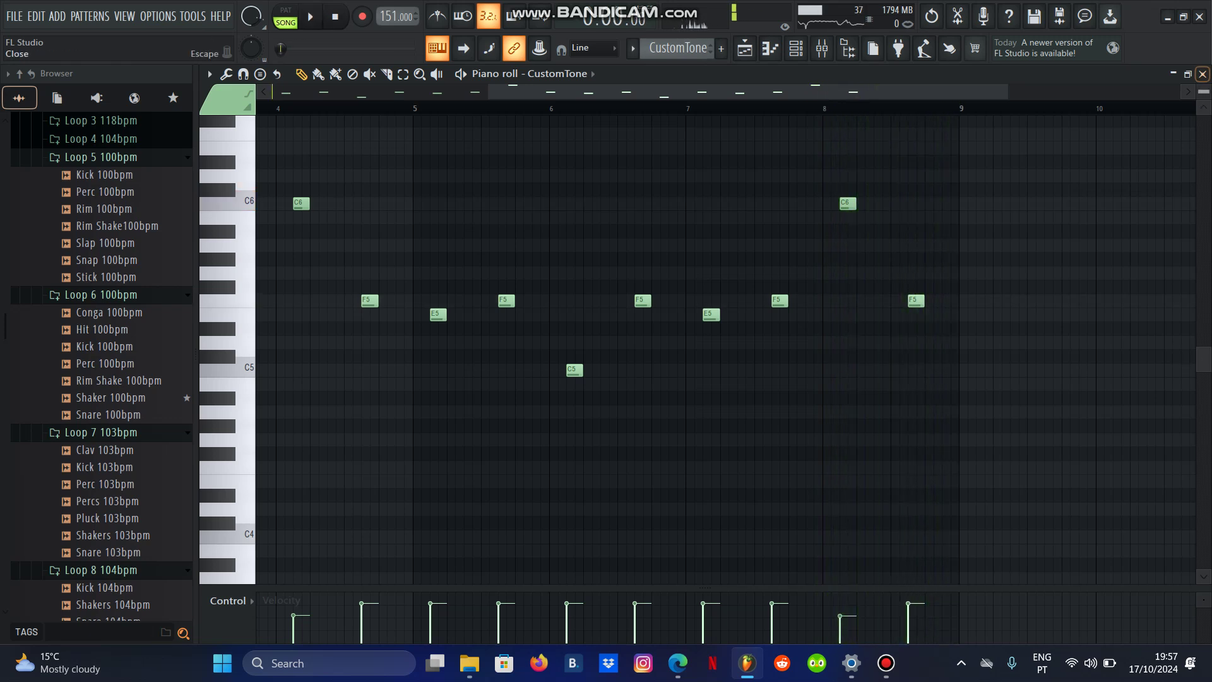
{"action": "left_click", "coordinate": [1203, 74]}
Unmute the ZENOLOGY track on Track 4 and mute Tracks 3 and 2
{"action": "left_click", "coordinate": [399, 234]}
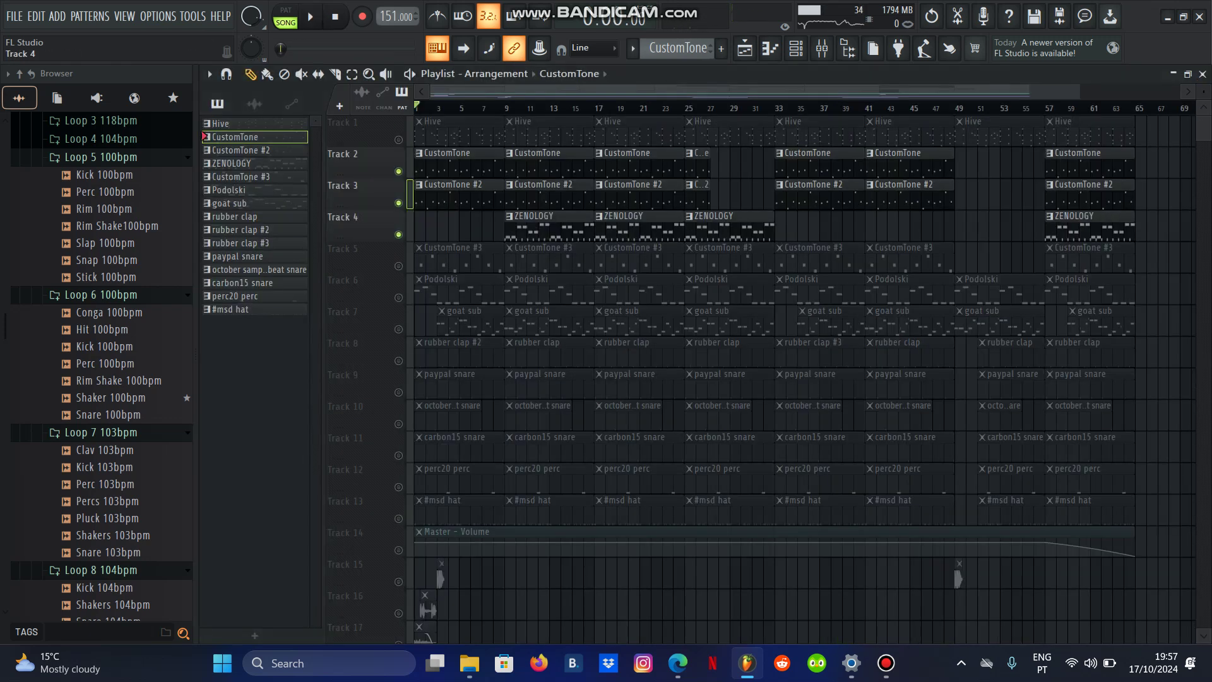
{"action": "left_click", "coordinate": [398, 203]}
{"action": "left_click", "coordinate": [398, 171]}
Play the ZENOLOGY pattern in the piano roll from bar 9 with all its notes in view, and return to the playlist
{"action": "double_click", "coordinate": [550, 229]}
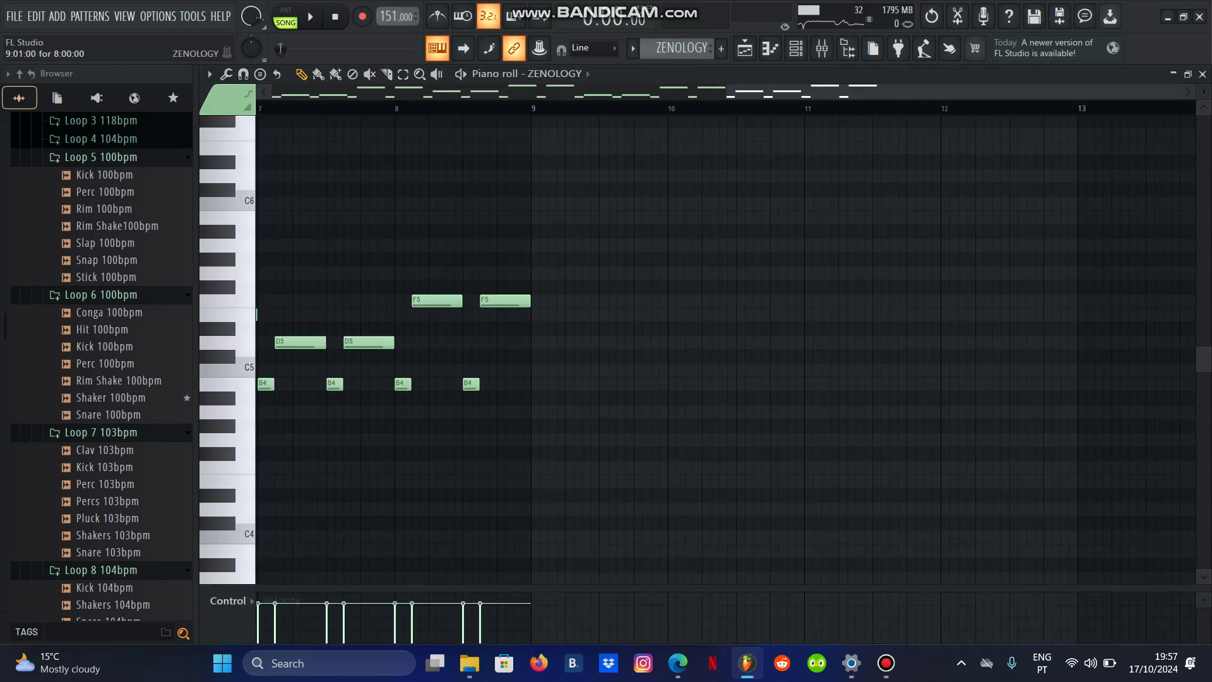
{"action": "left_click_drag", "start_coordinate": [777, 93], "coordinate": [316, 93]}
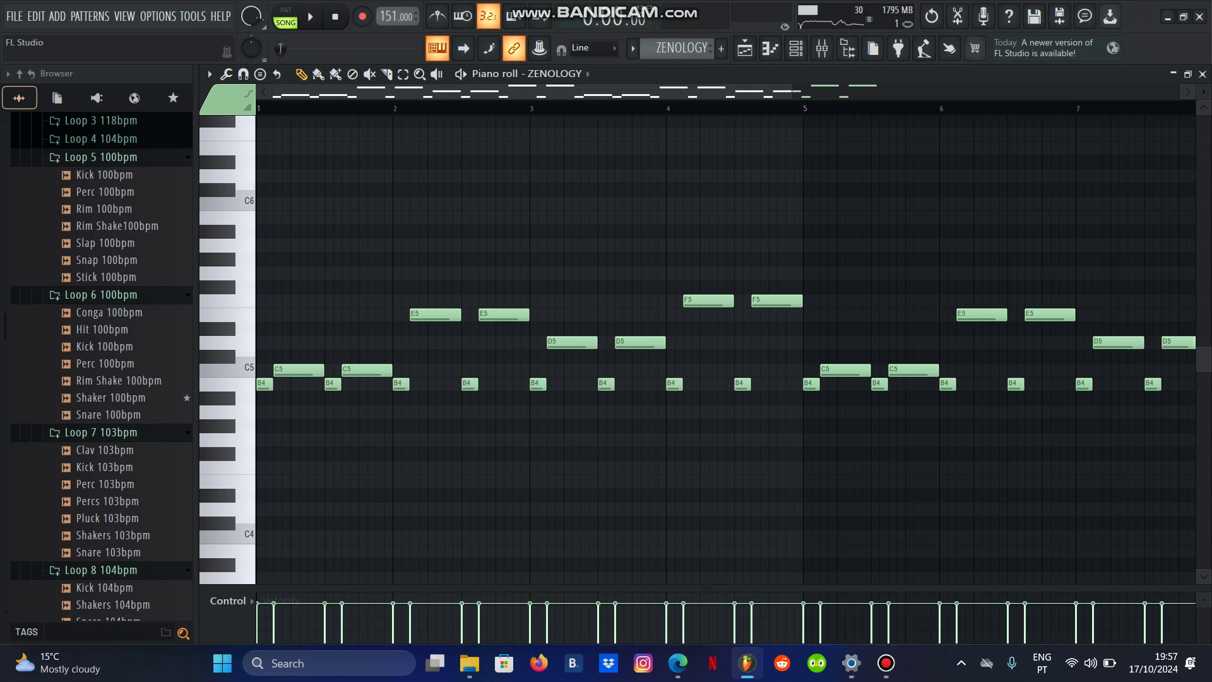
{"action": "key", "text": "space"}
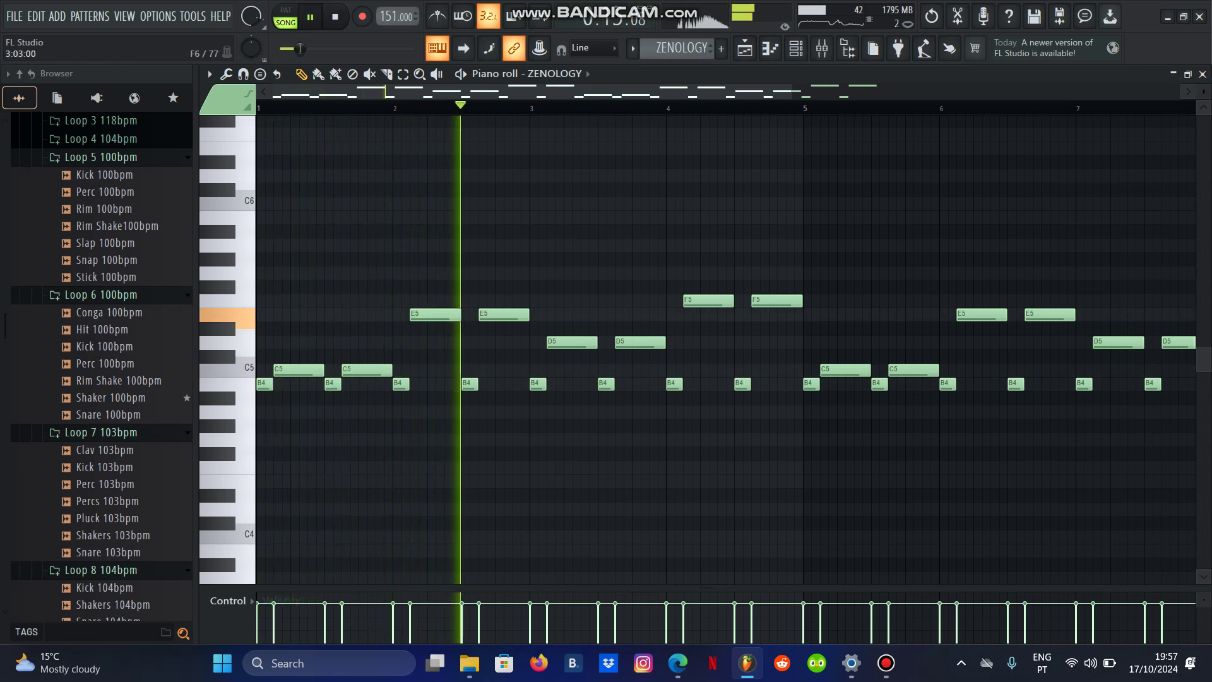
{"action": "scroll", "coordinate": [788, 259], "scroll_direction": "down", "scroll_amount": 2}
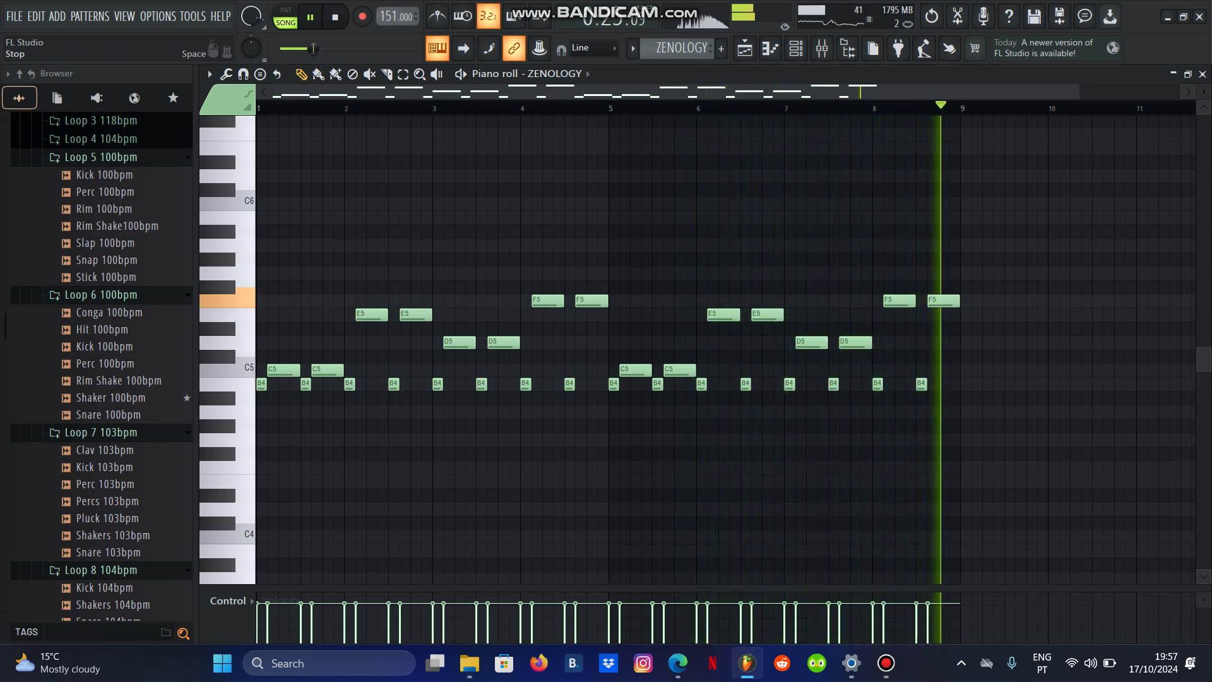
{"action": "key", "text": "space"}
{"action": "left_click", "coordinate": [1203, 74]}
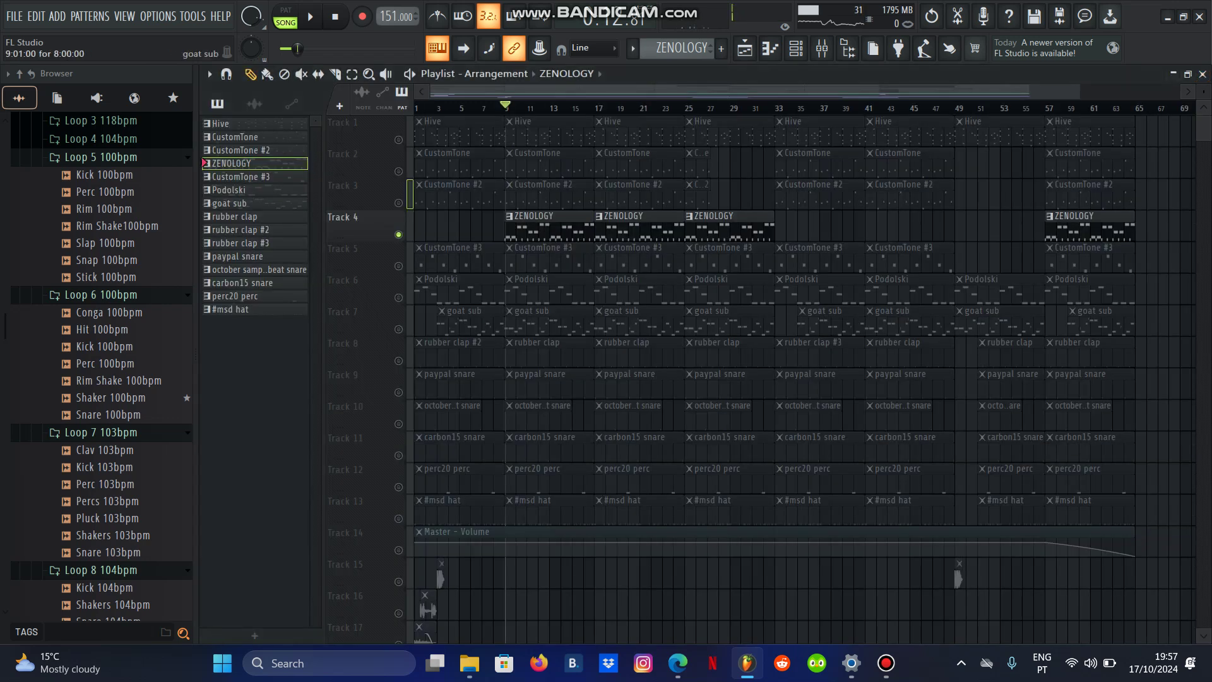
Unmute Track 5 in place of Track 4 and play the CustomTone #3 pattern from its start in the piano roll
{"action": "left_click", "coordinate": [398, 267]}
{"action": "left_click", "coordinate": [398, 235]}
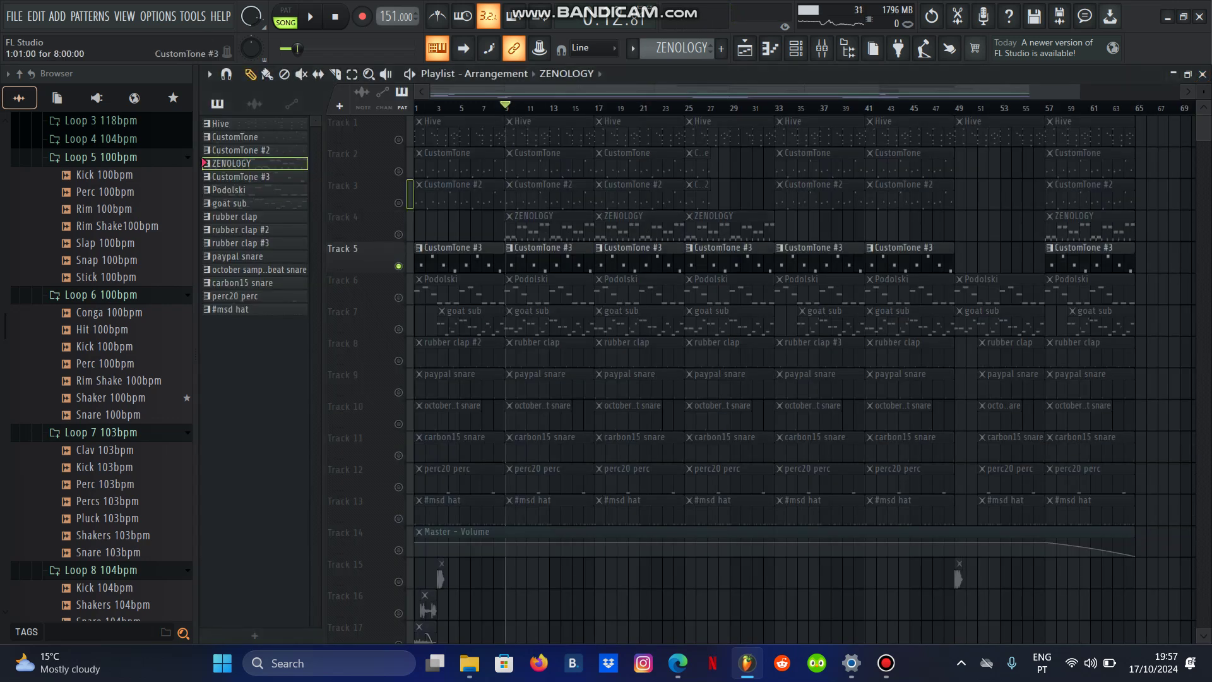
{"action": "double_click", "coordinate": [460, 259]}
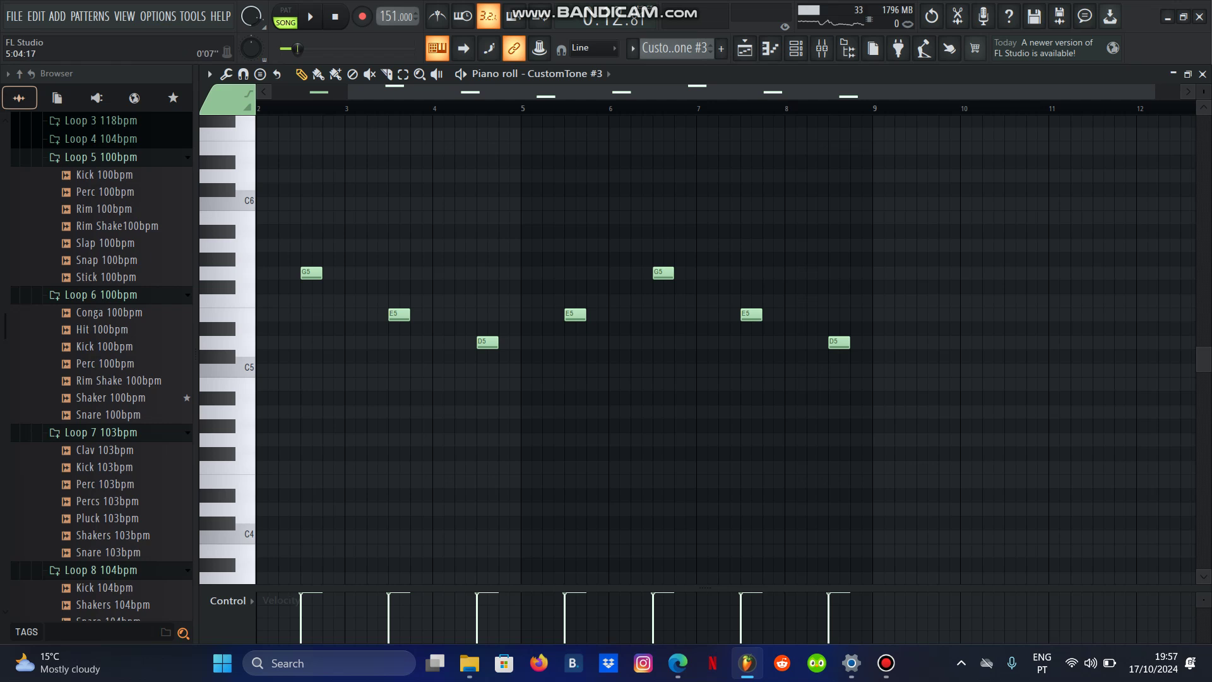
{"action": "left_click_drag", "start_coordinate": [543, 93], "coordinate": [336, 92]}
{"action": "key", "text": "space"}
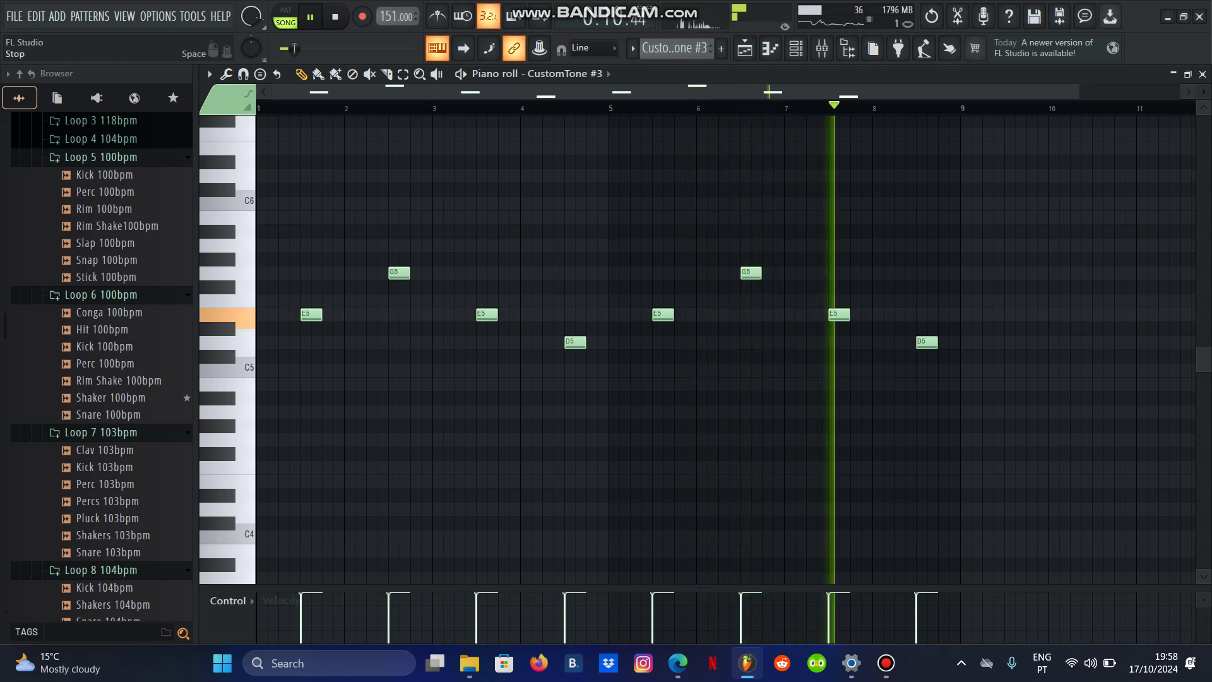
{"action": "key", "text": "space"}
{"action": "left_click", "coordinate": [1203, 74]}
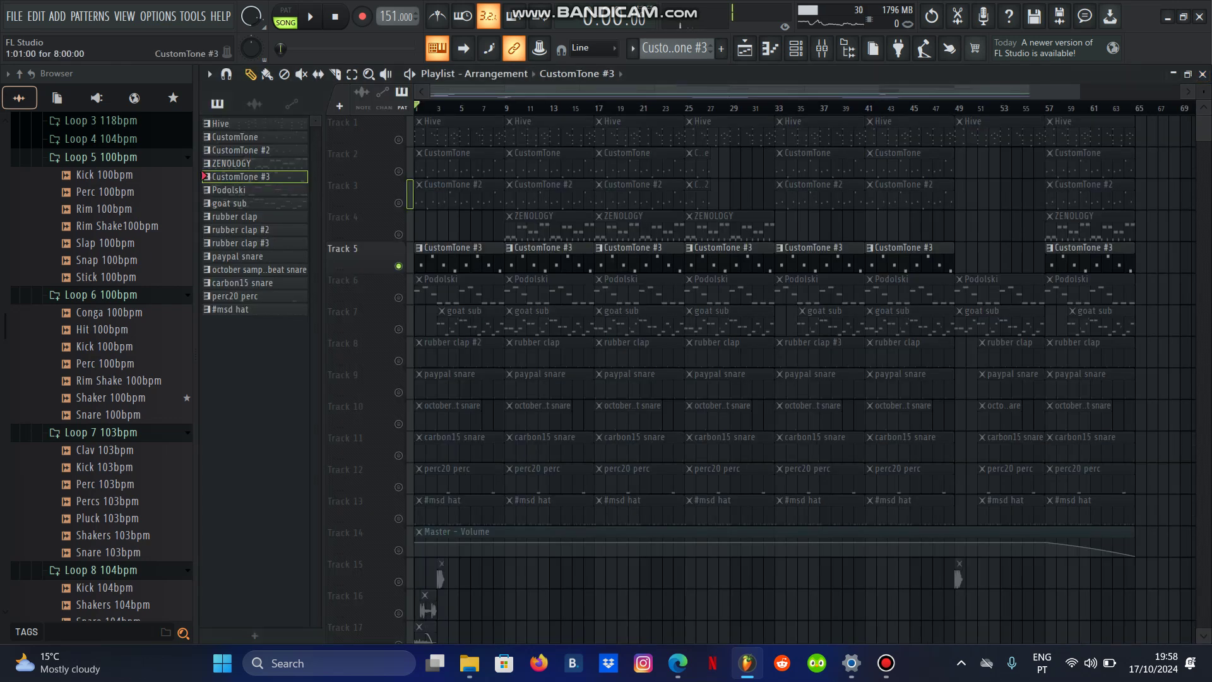
Unmute Track 6 in place of Track 5 and play the Podolski pattern in the piano roll
{"action": "left_click", "coordinate": [398, 297]}
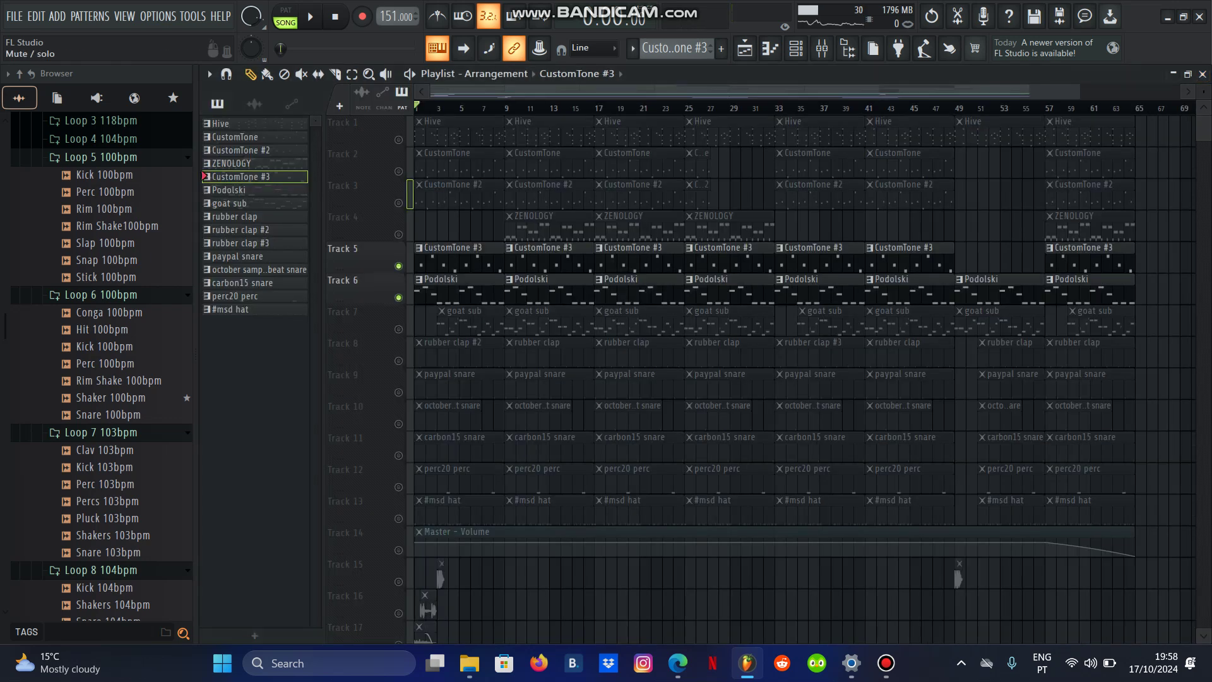
{"action": "left_click", "coordinate": [398, 266]}
{"action": "double_click", "coordinate": [442, 286]}
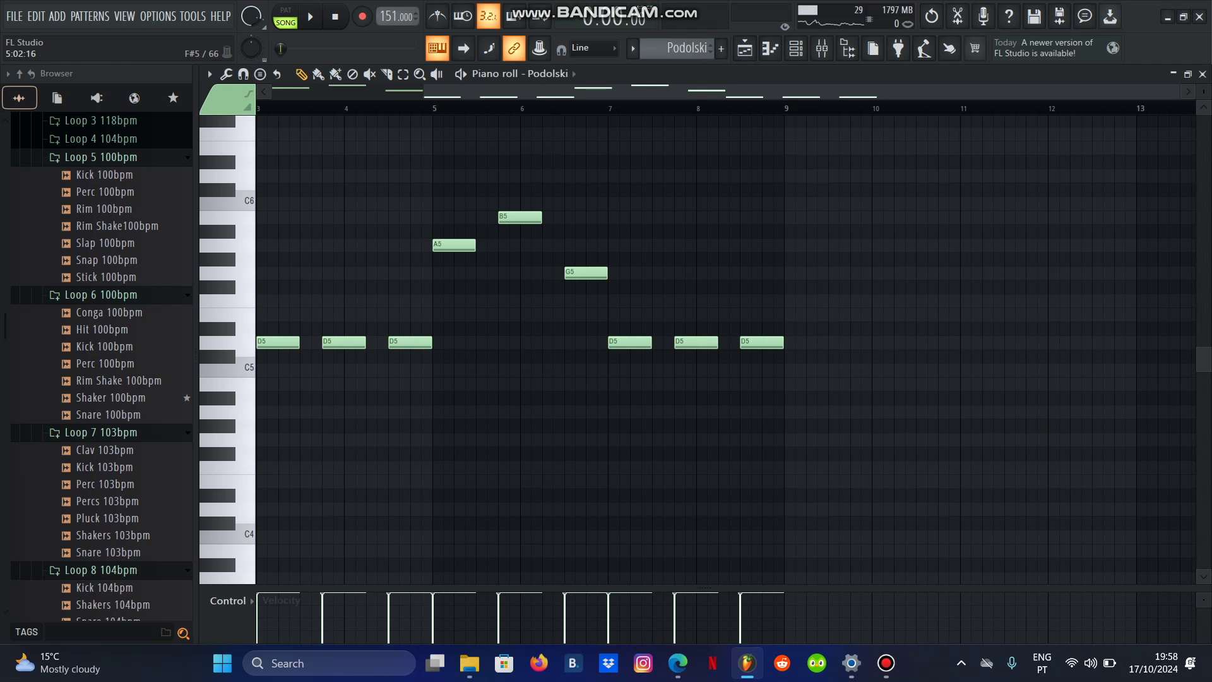
{"action": "key", "text": "space"}
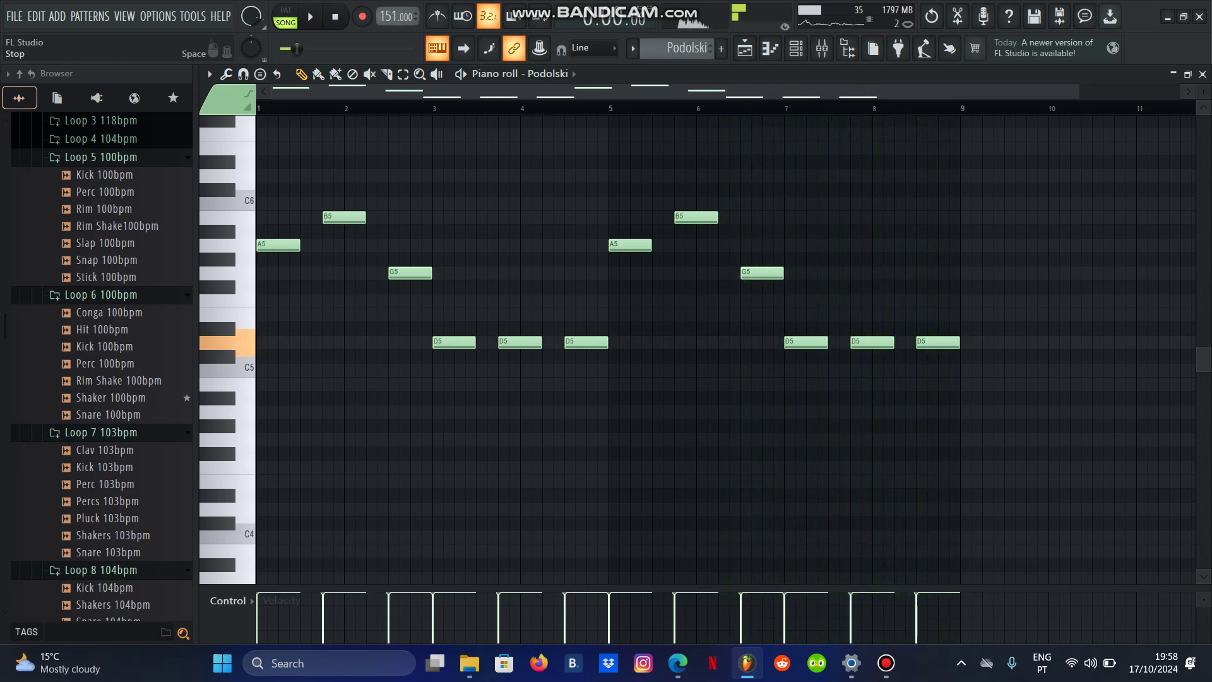
{"action": "key", "text": "space"}
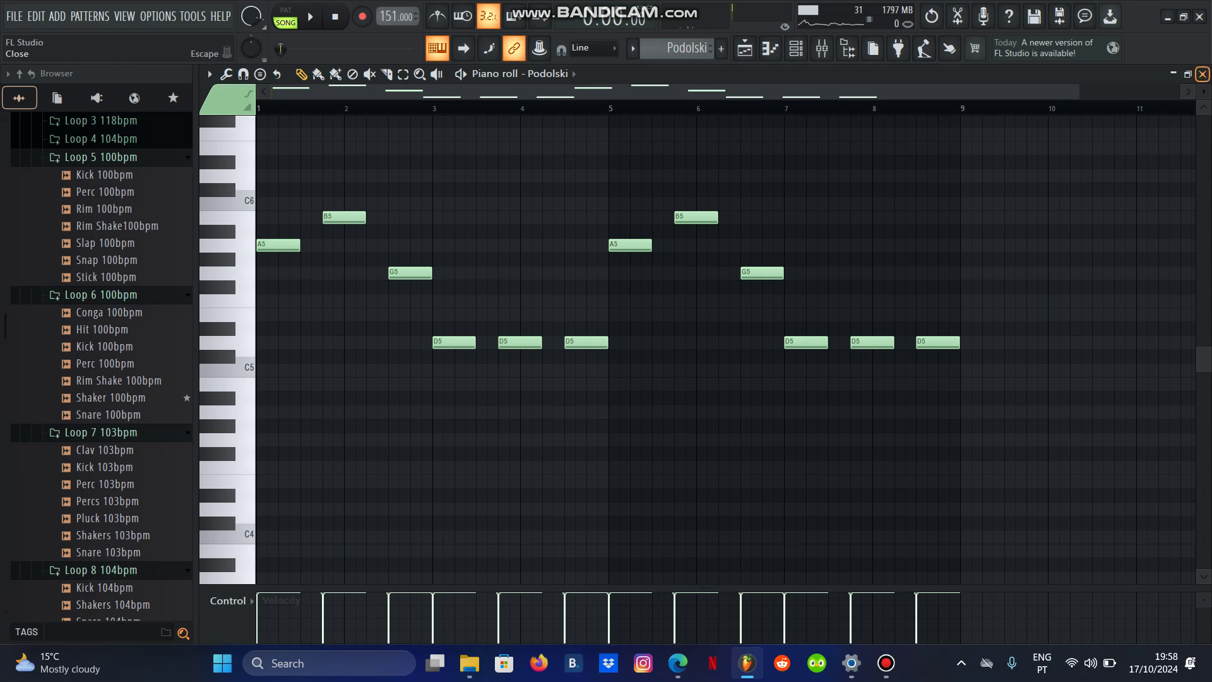
{"action": "left_click", "coordinate": [1203, 74]}
Unmute Tracks 1 to 5 alongside Podolski and play all the melodic tracks together
{"action": "left_click", "coordinate": [399, 266]}
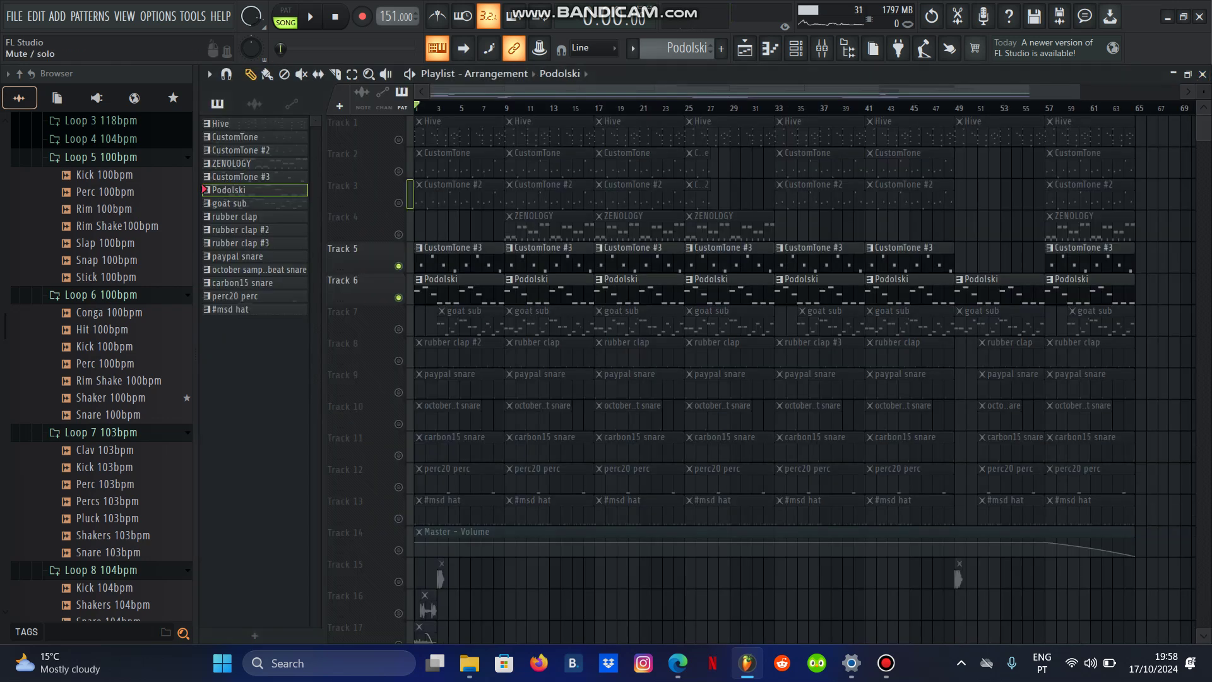
{"action": "left_click", "coordinate": [399, 235]}
{"action": "left_click", "coordinate": [399, 203]}
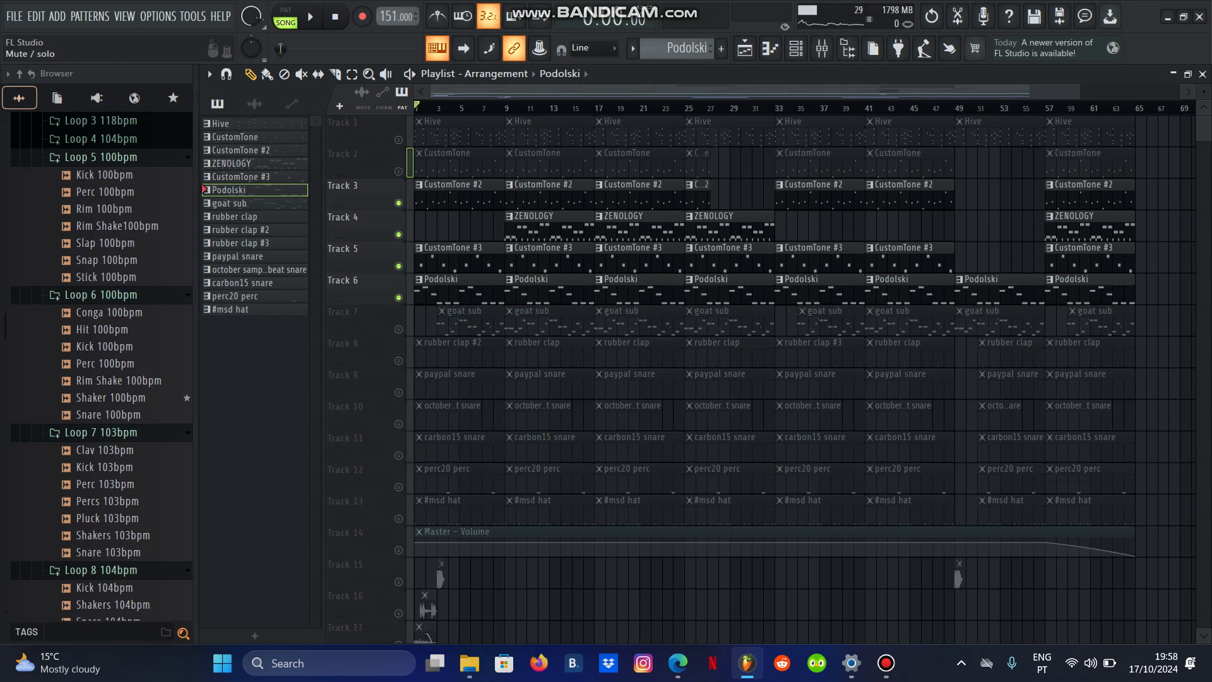
{"action": "left_click", "coordinate": [398, 171]}
{"action": "left_click", "coordinate": [398, 140]}
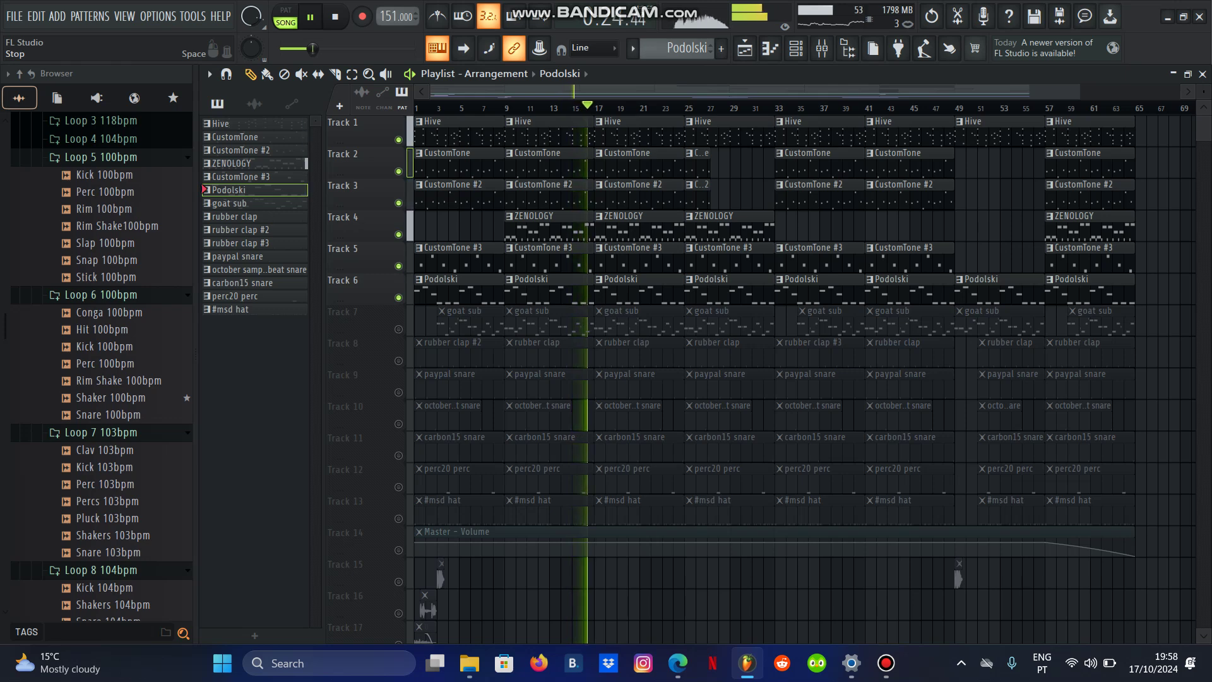
{"action": "key", "text": "space"}
Re-enable all the muted playlist tracks, including the goat sub, drum and effect tracks
{"action": "scroll", "coordinate": [758, 379], "scroll_direction": "down", "scroll_amount": 3}
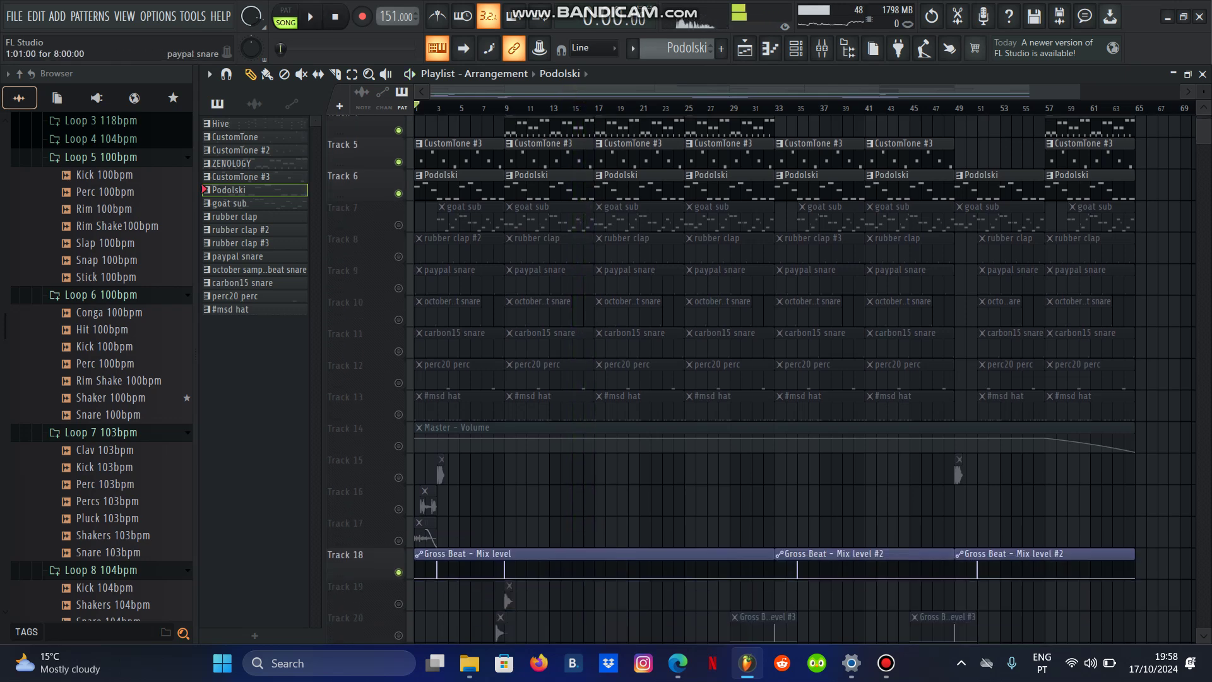
{"action": "right_click", "coordinate": [399, 256]}
{"action": "right_click", "coordinate": [399, 256]}
Mute the melodic tracks and the goat sub on Tracks 1 to 7 so the drum tracks stay active
{"action": "left_click", "coordinate": [399, 194]}
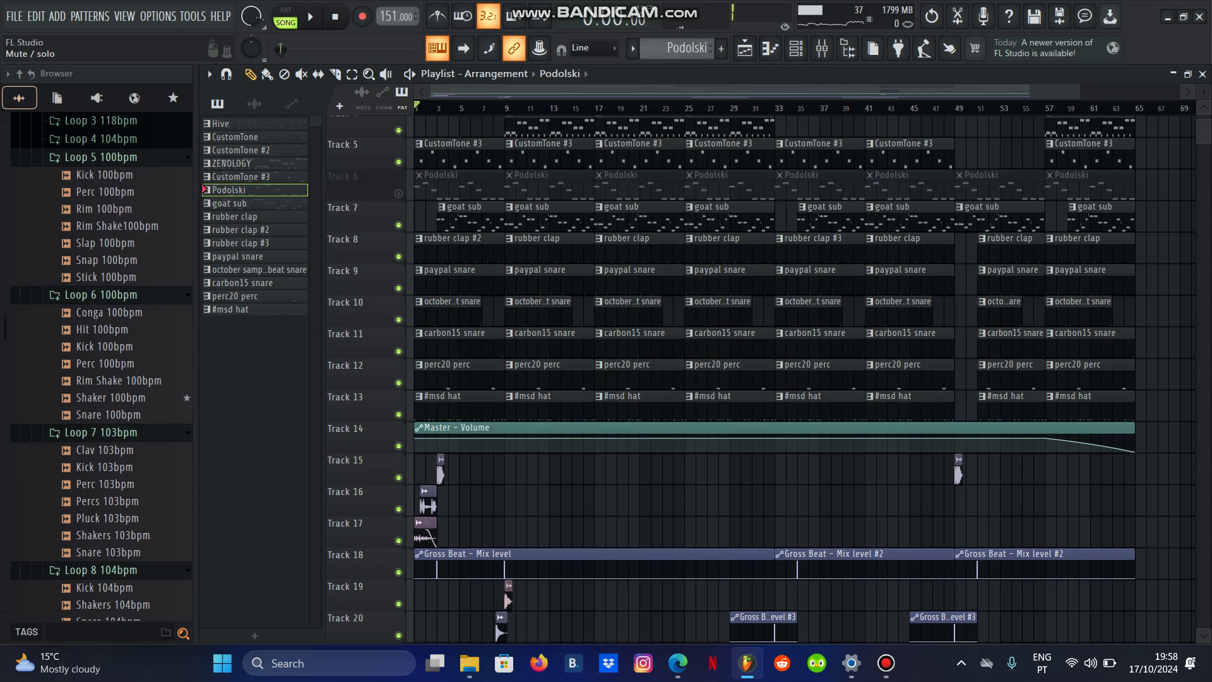
{"action": "left_click", "coordinate": [398, 162]}
{"action": "scroll", "coordinate": [398, 162], "scroll_direction": "up", "scroll_amount": 3}
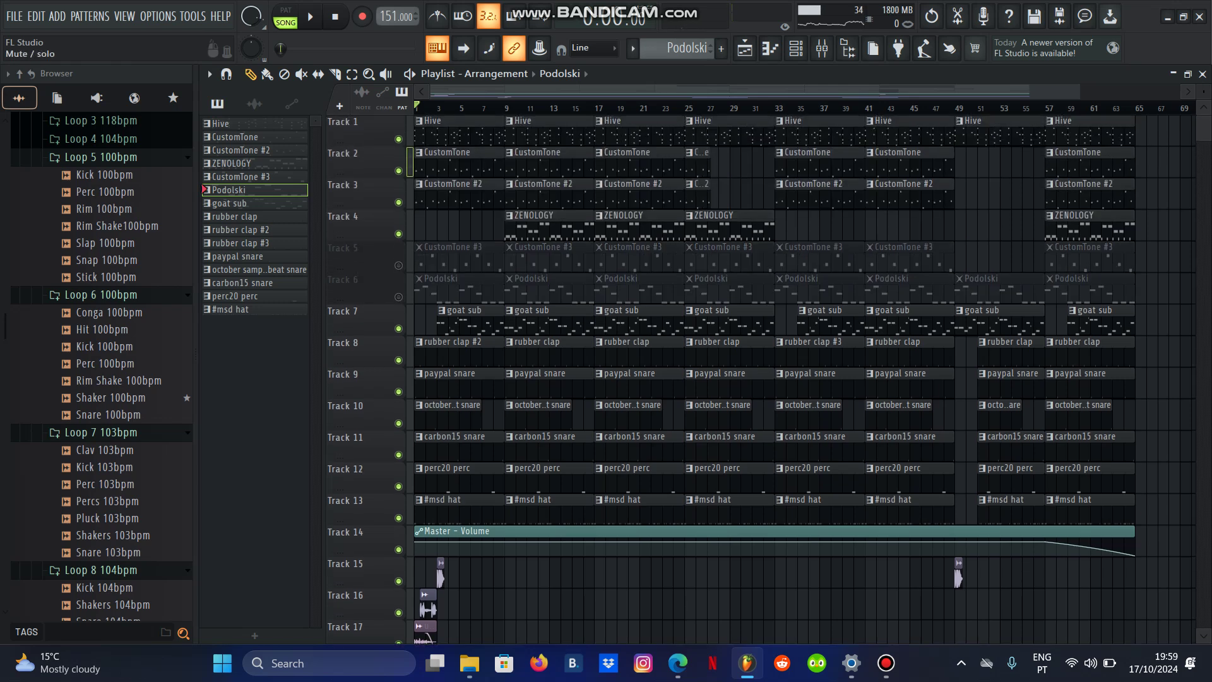
{"action": "left_click", "coordinate": [399, 202]}
{"action": "left_click", "coordinate": [398, 233]}
{"action": "left_click", "coordinate": [399, 170]}
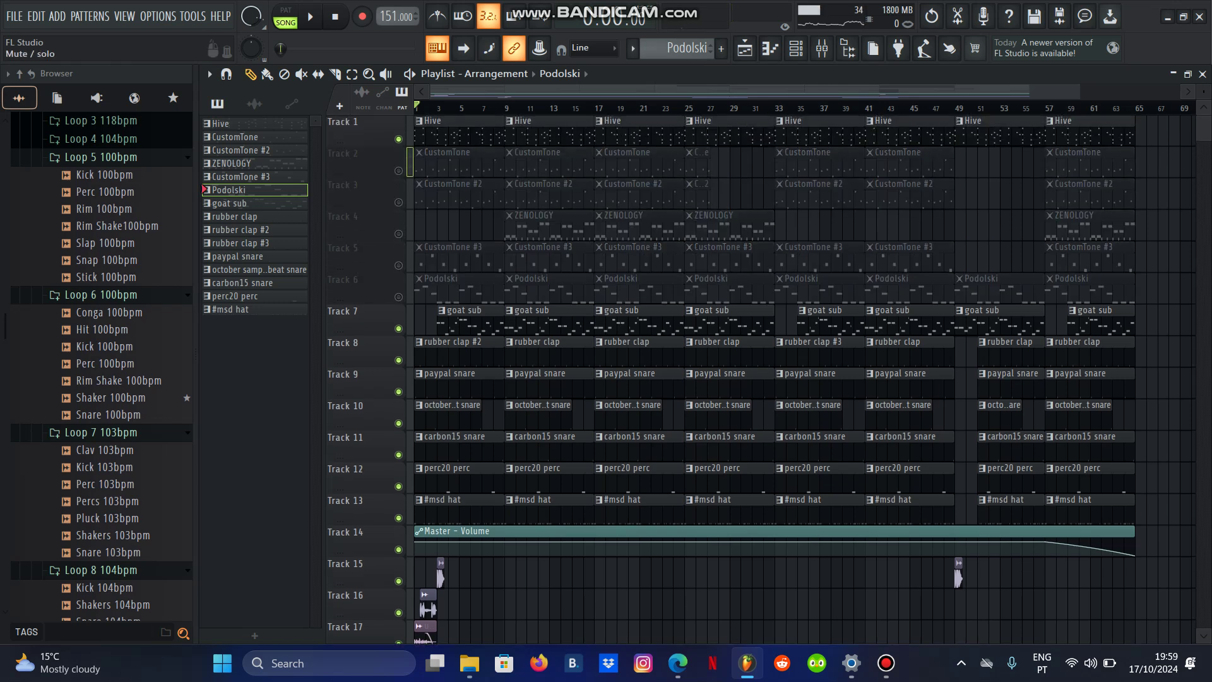
{"action": "left_click", "coordinate": [399, 139]}
{"action": "left_click", "coordinate": [398, 328]}
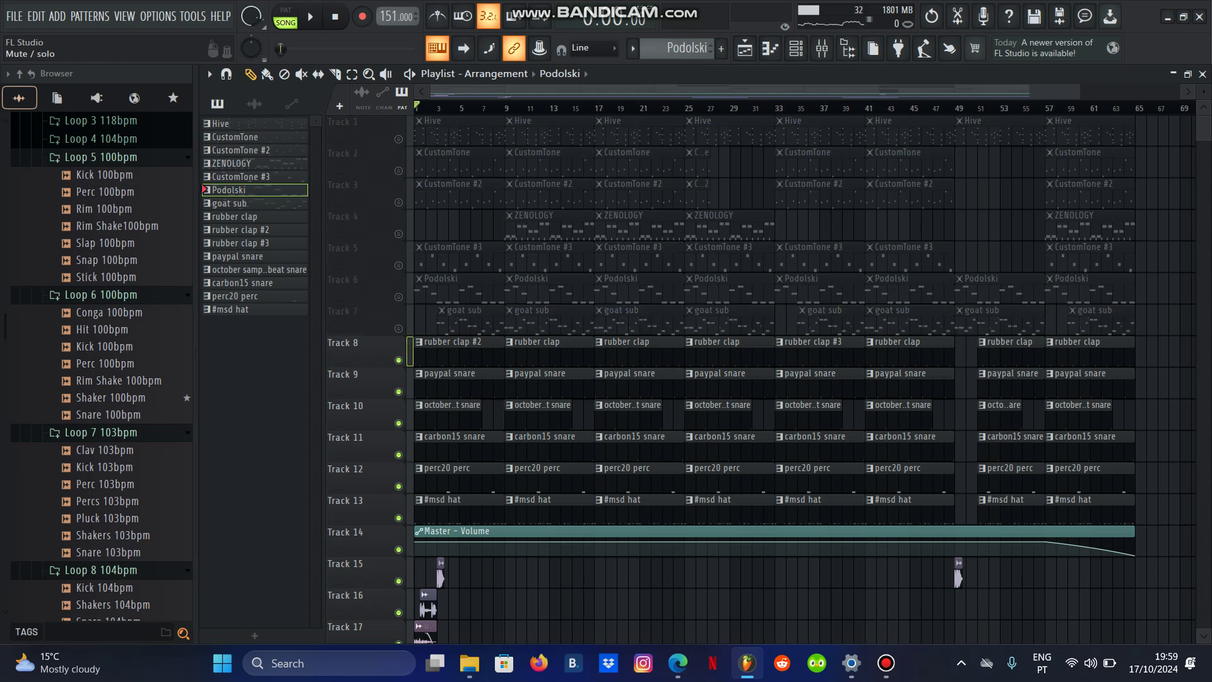
Mute the effect samples on Tracks 15, 16, 17 and 19 and play the drum tracks from the start
{"action": "scroll", "coordinate": [353, 518], "scroll_direction": "down", "scroll_amount": 3}
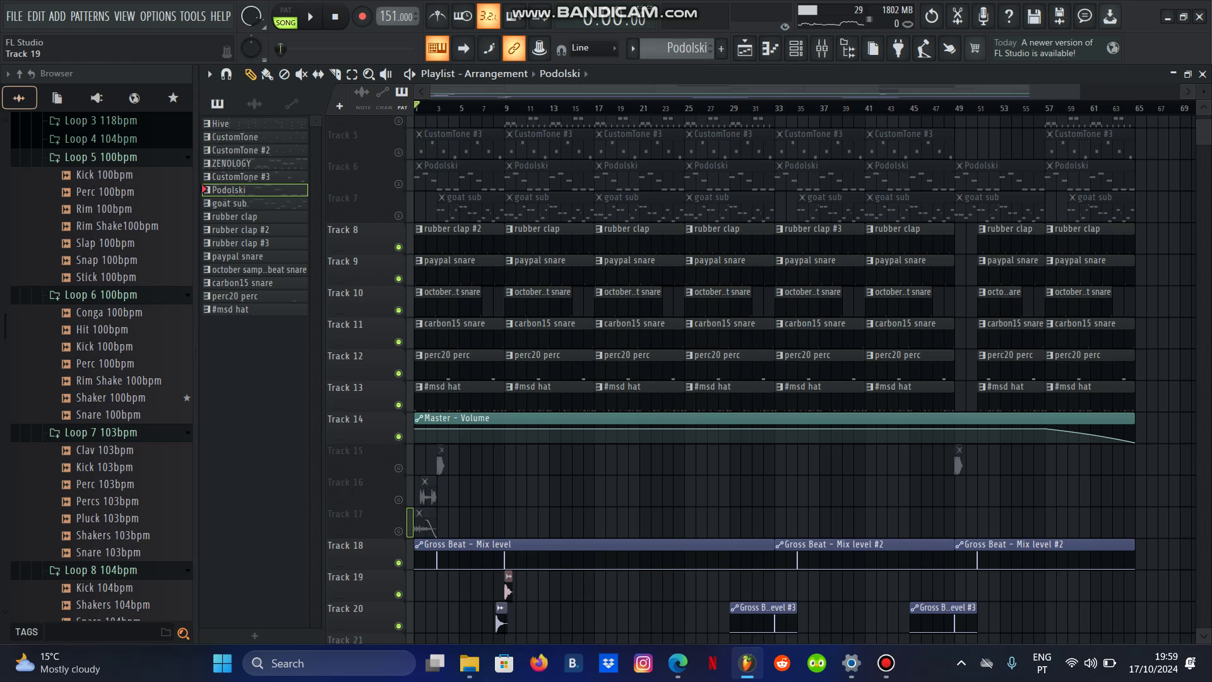
{"action": "key", "text": "space"}
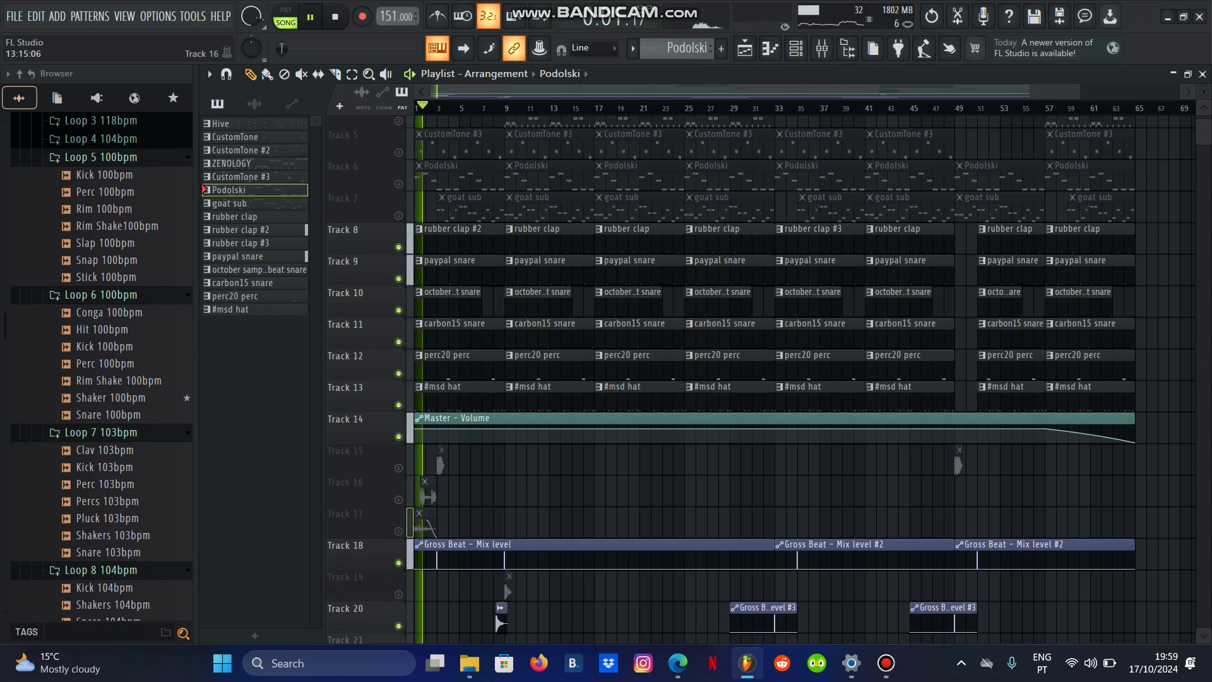
{"action": "scroll", "coordinate": [410, 537], "scroll_direction": "up", "scroll_amount": 2}
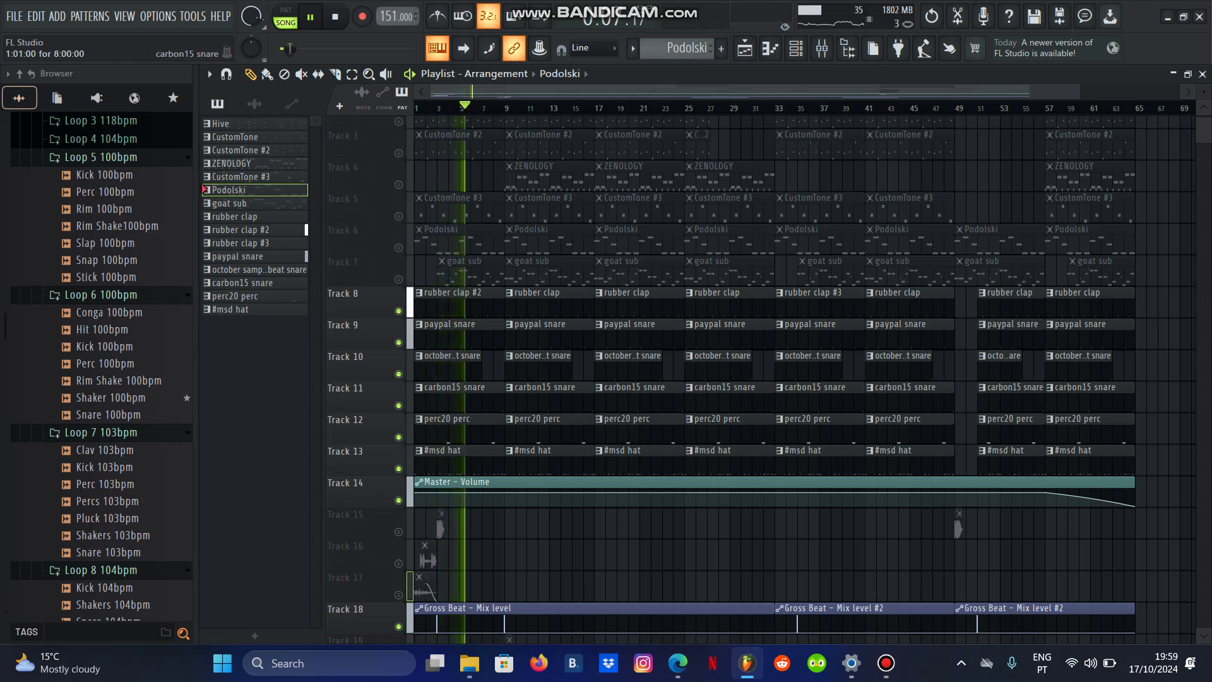
{"action": "scroll", "coordinate": [505, 518], "scroll_direction": "down", "scroll_amount": 1}
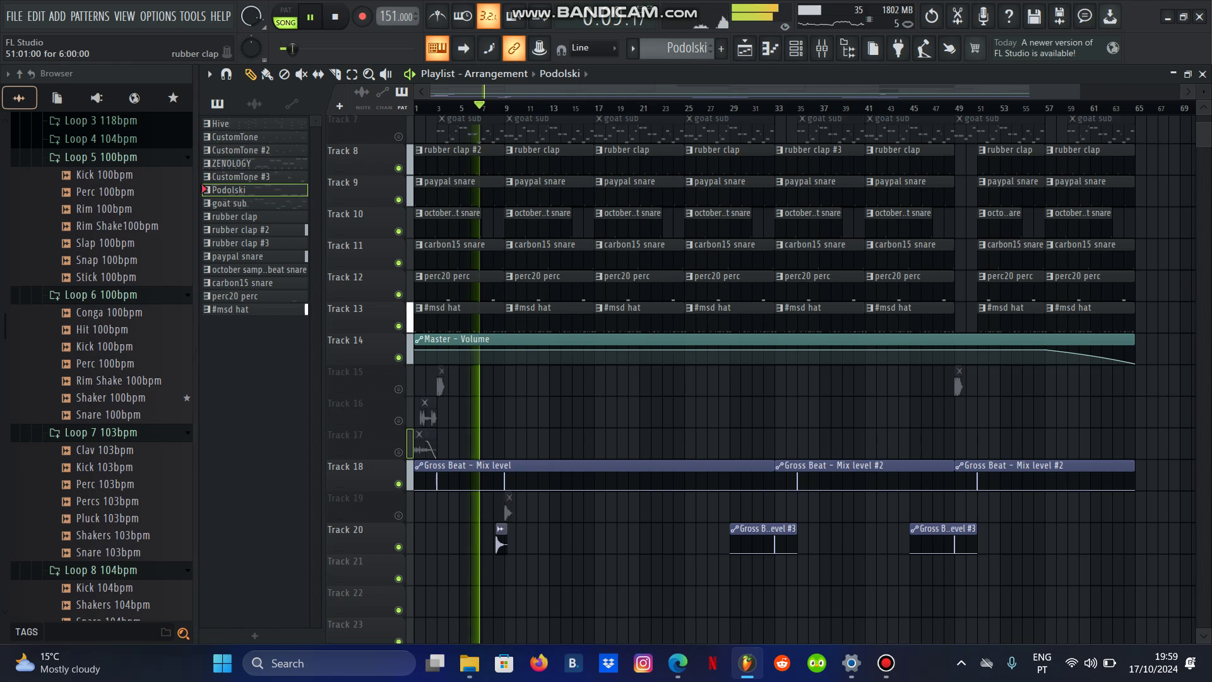
Stop playing the drum tracks and re-enable all the muted melodic, goat sub and effect tracks
{"action": "scroll", "coordinate": [454, 256], "scroll_direction": "up", "scroll_amount": 3}
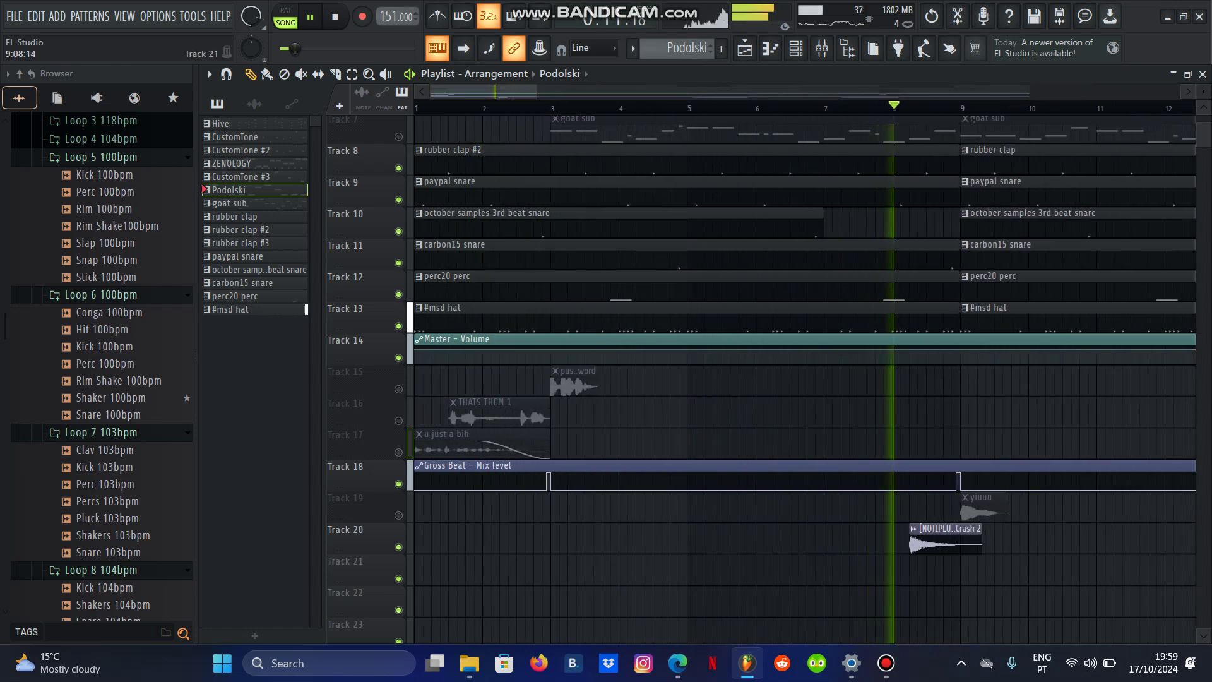
{"action": "scroll", "coordinate": [417, 348], "scroll_direction": "up", "scroll_amount": 1}
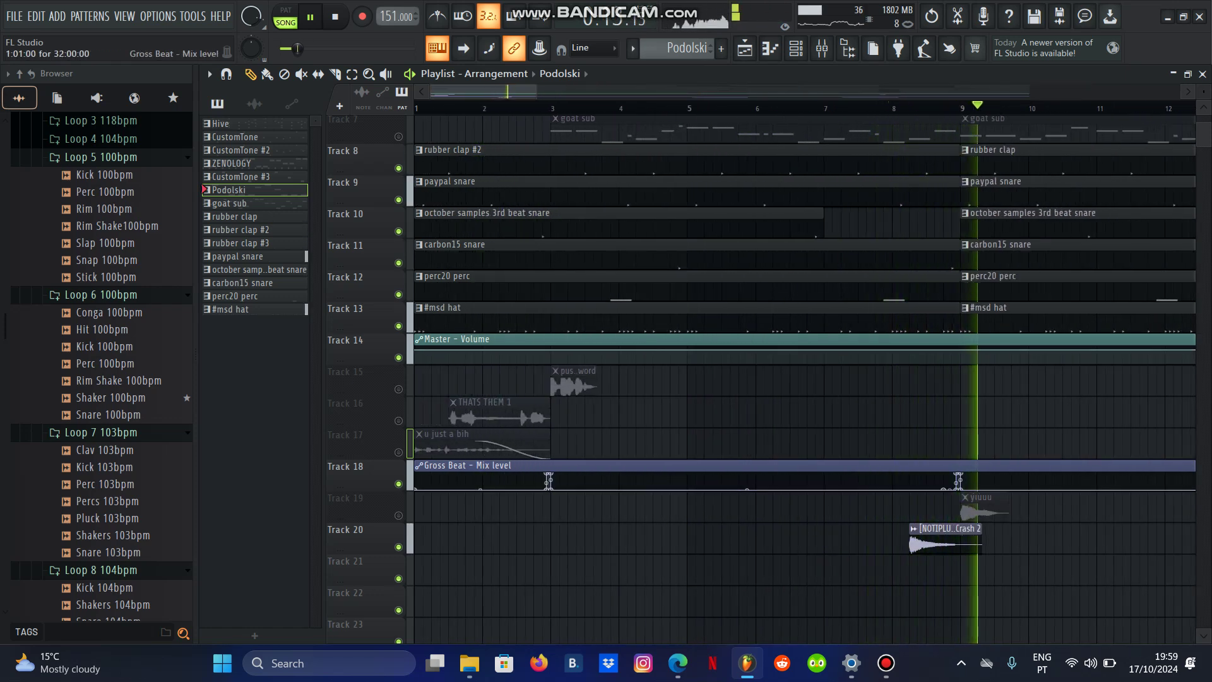
{"action": "scroll", "coordinate": [417, 347], "scroll_direction": "up", "scroll_amount": 3}
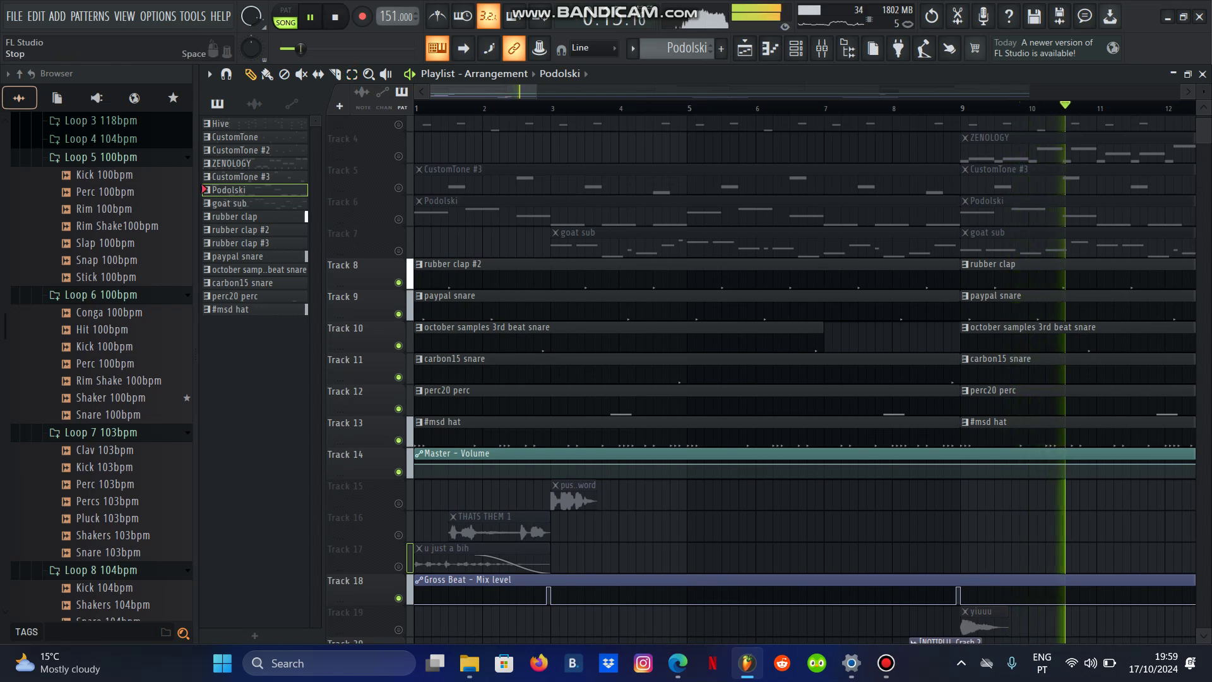
{"action": "key", "text": "space"}
{"action": "right_click", "coordinate": [399, 251]}
{"action": "right_click", "coordinate": [399, 251]}
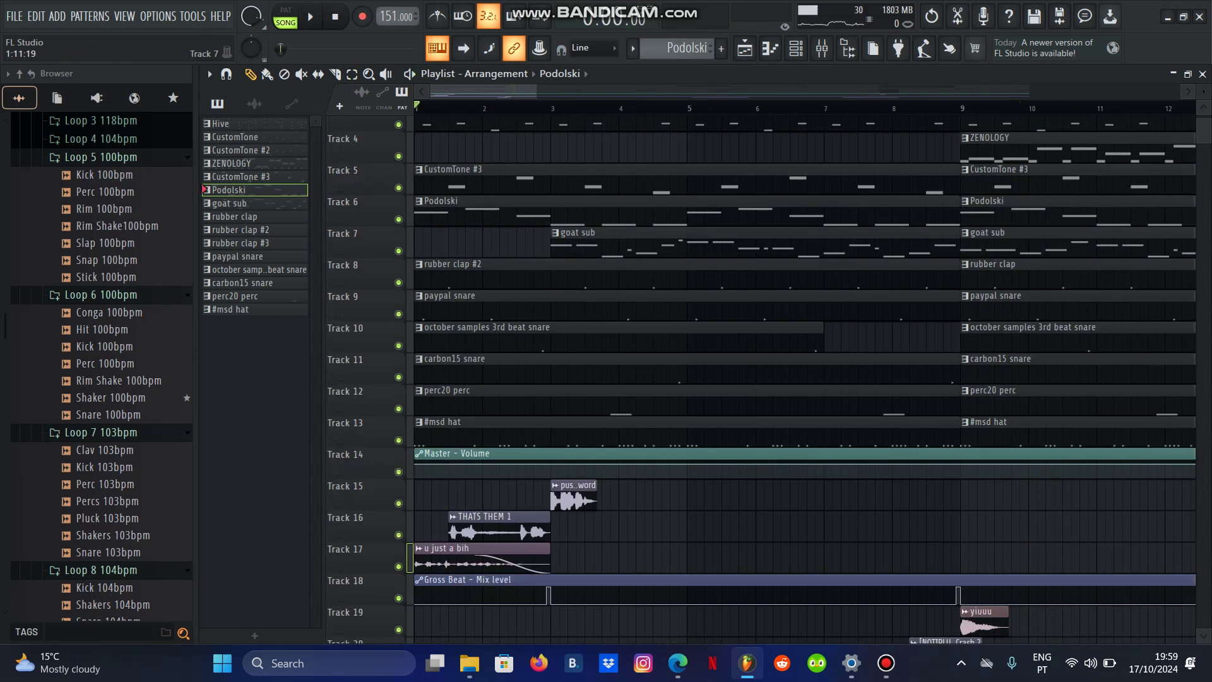
Open the goat sub pattern in the piano roll, play it through on its own, and return to the playlist
{"action": "double_click", "coordinate": [1036, 244]}
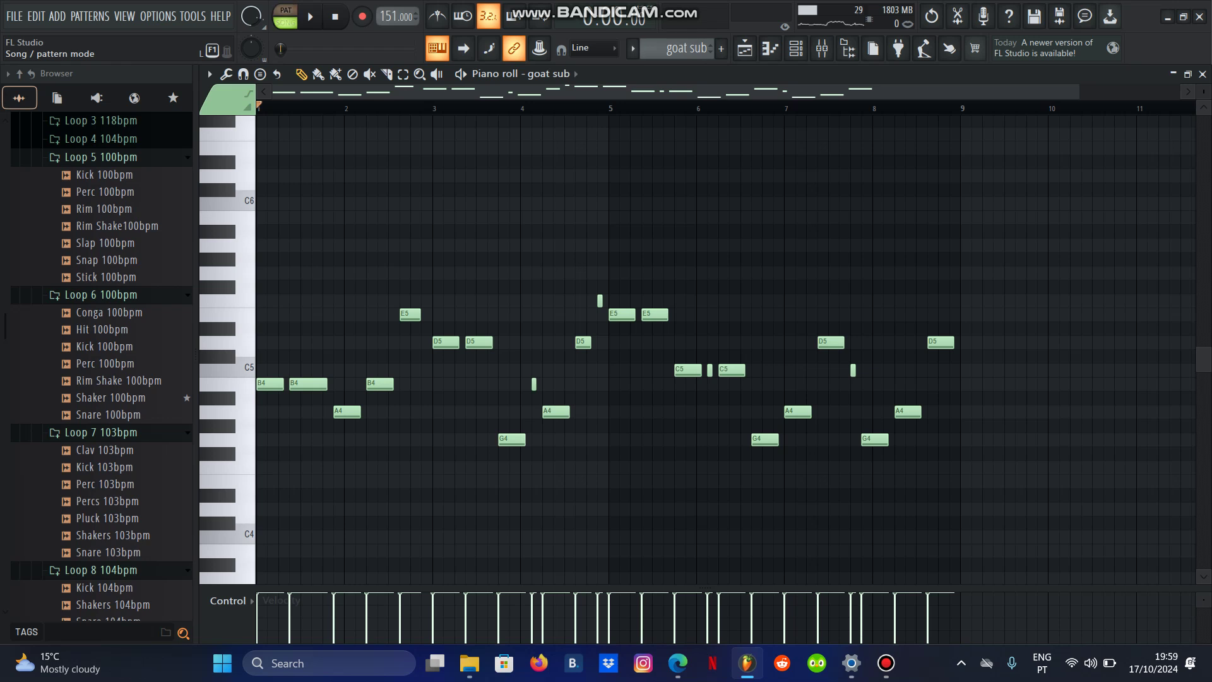
{"action": "key", "text": "space"}
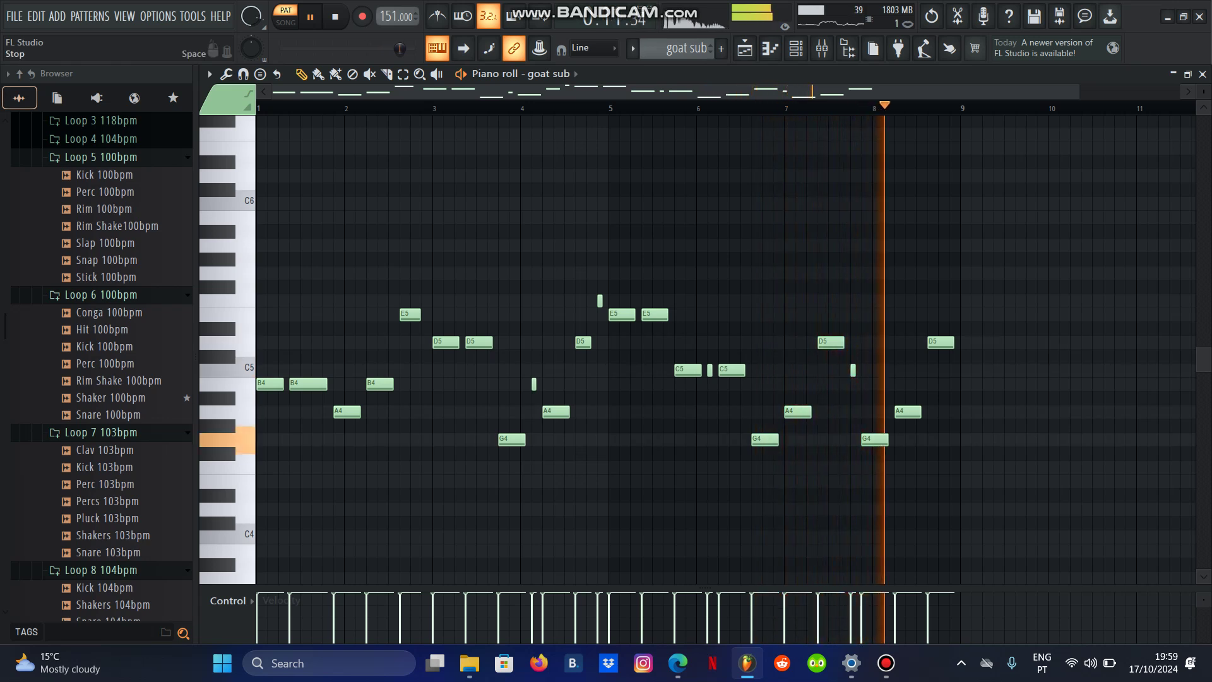
{"action": "key", "text": "space"}
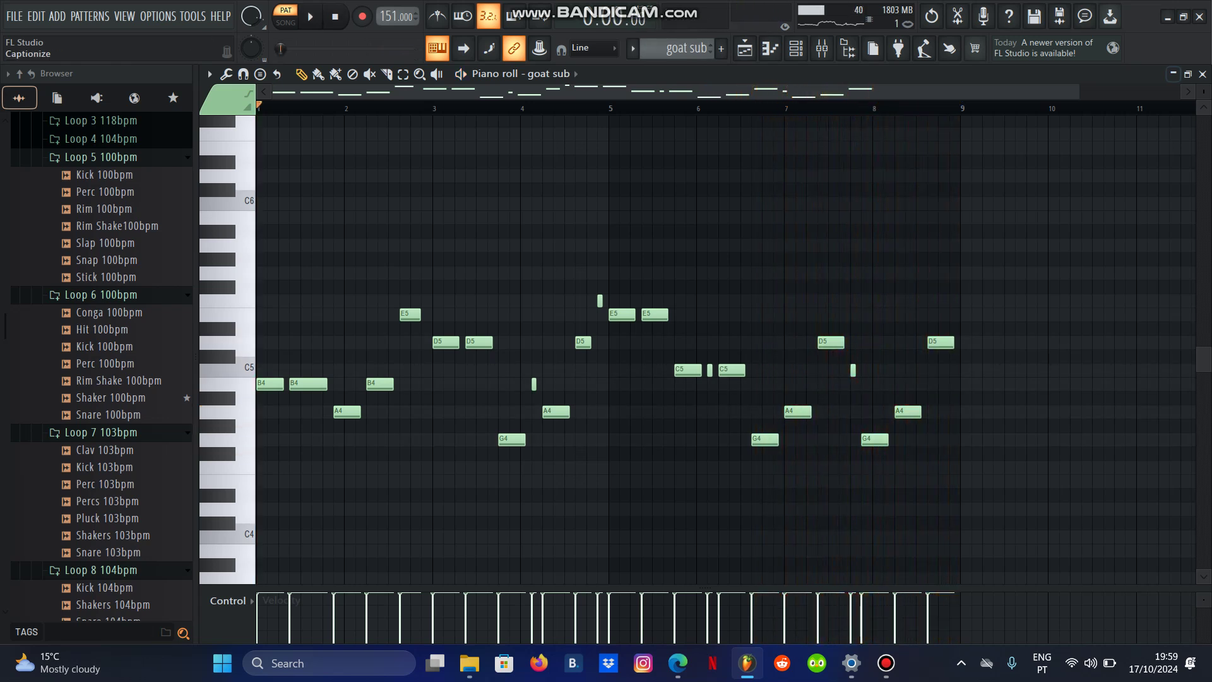
{"action": "key", "text": "Escape"}
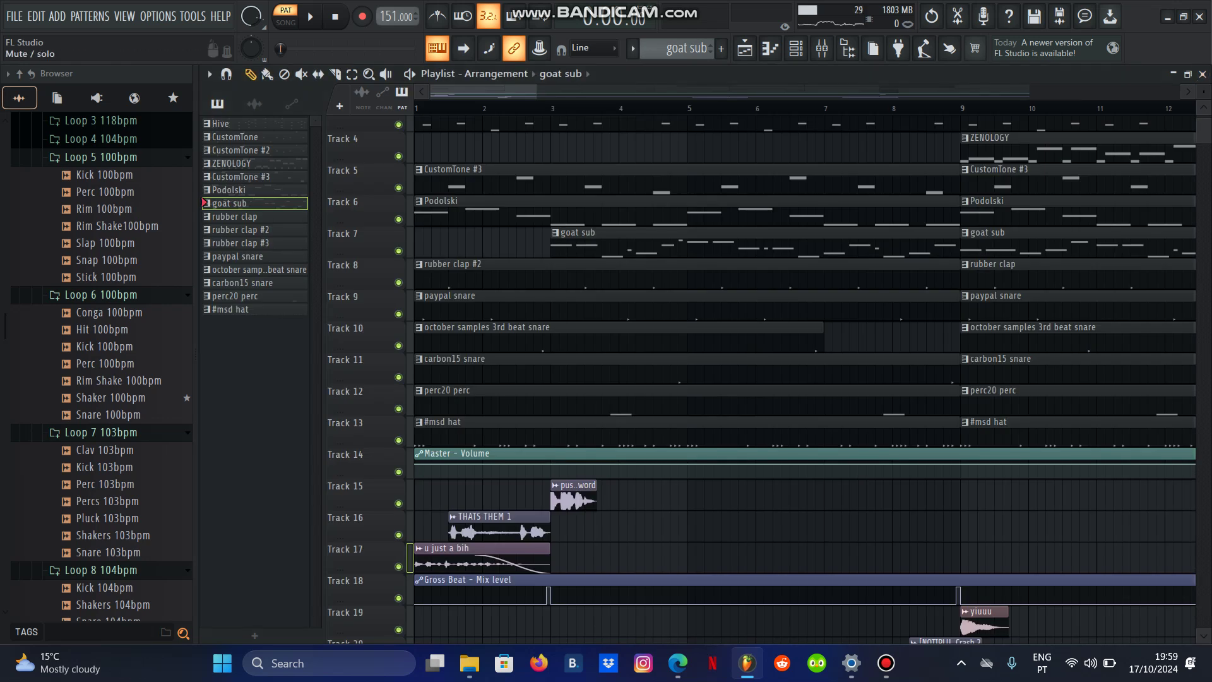
Isolate the effect samples on Tracks 15 to 17 with the Gross Beat automation on Track 18 and play them in song mode
{"action": "right_click", "coordinate": [399, 566]}
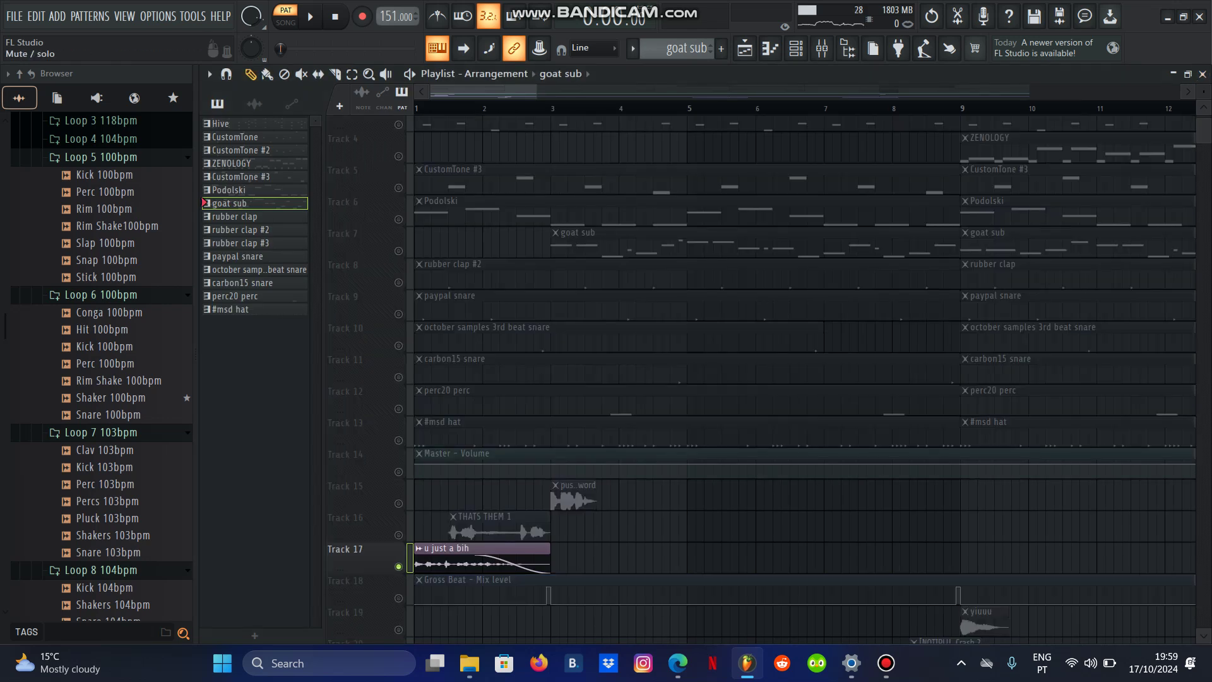
{"action": "left_click", "coordinate": [399, 598]}
{"action": "left_click", "coordinate": [398, 535]}
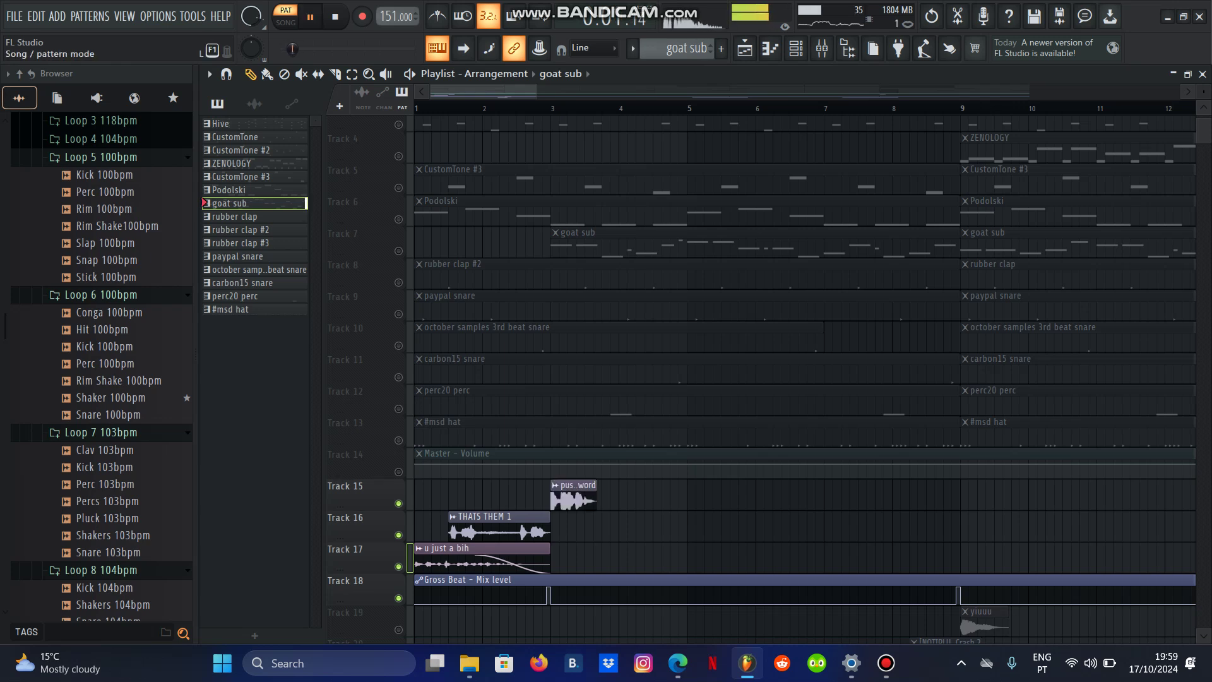
{"action": "left_click", "coordinate": [286, 16]}
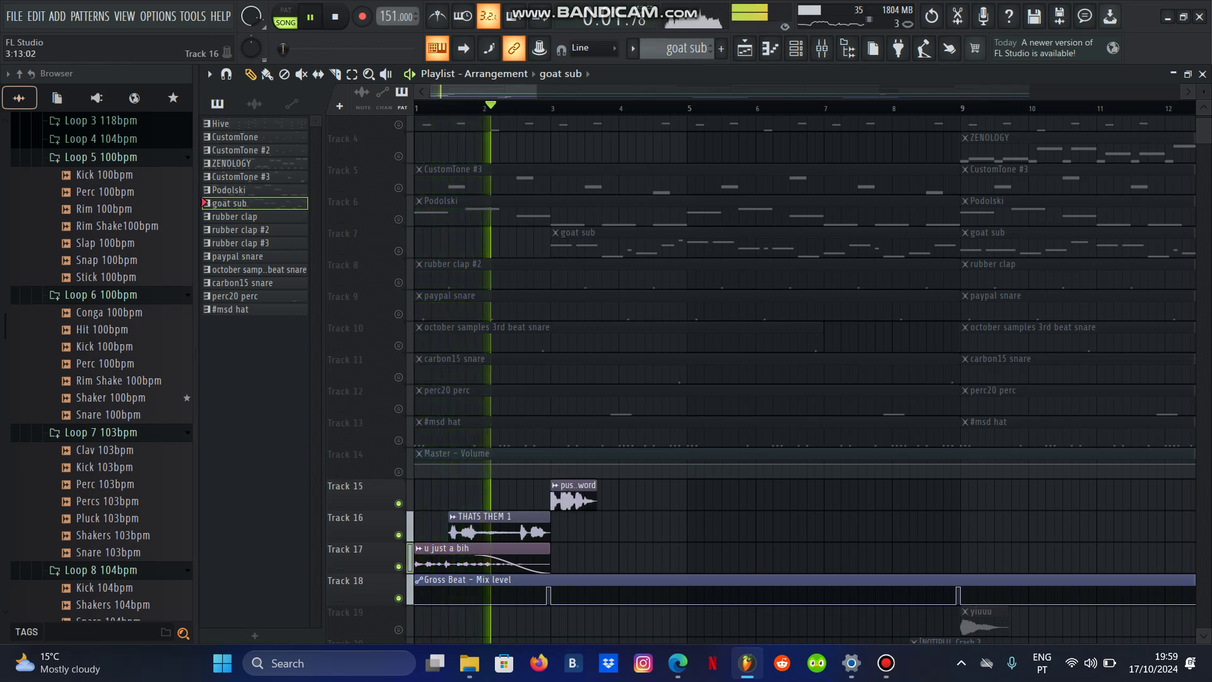
Unmute the yiuuu and crash samples on Tracks 19 and 20 and play from shortly before the crash
{"action": "scroll", "coordinate": [802, 379], "scroll_direction": "down", "scroll_amount": 5}
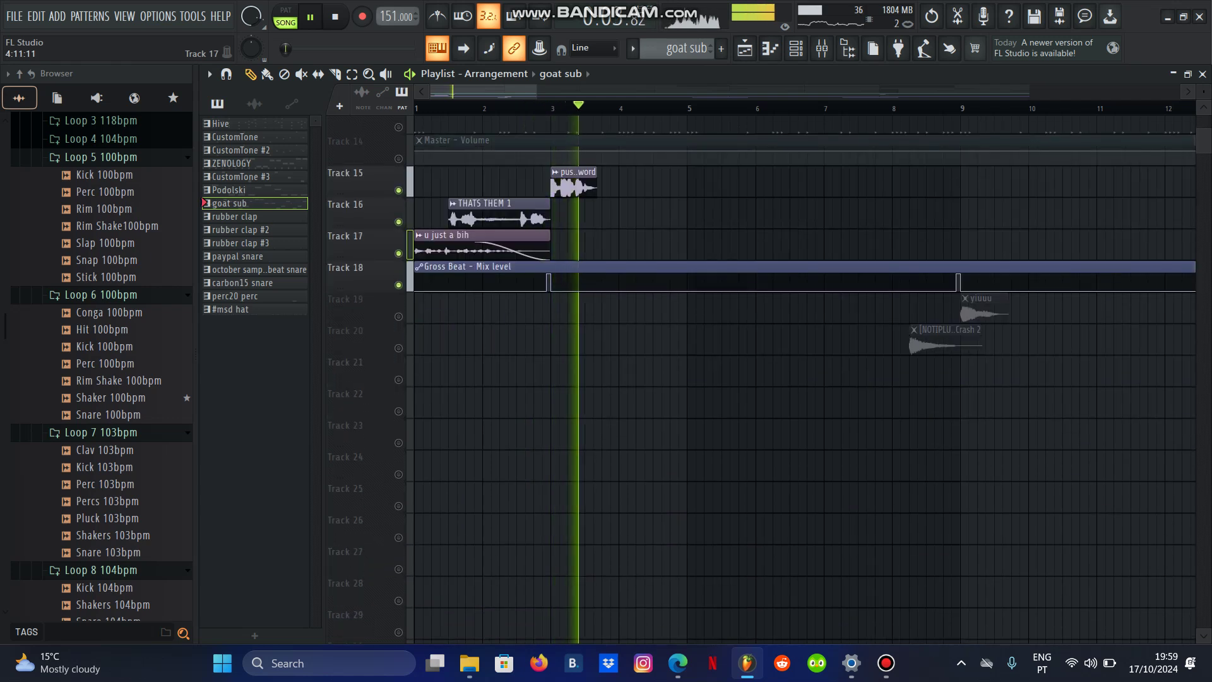
{"action": "left_click", "coordinate": [398, 348]}
{"action": "left_click", "coordinate": [399, 317]}
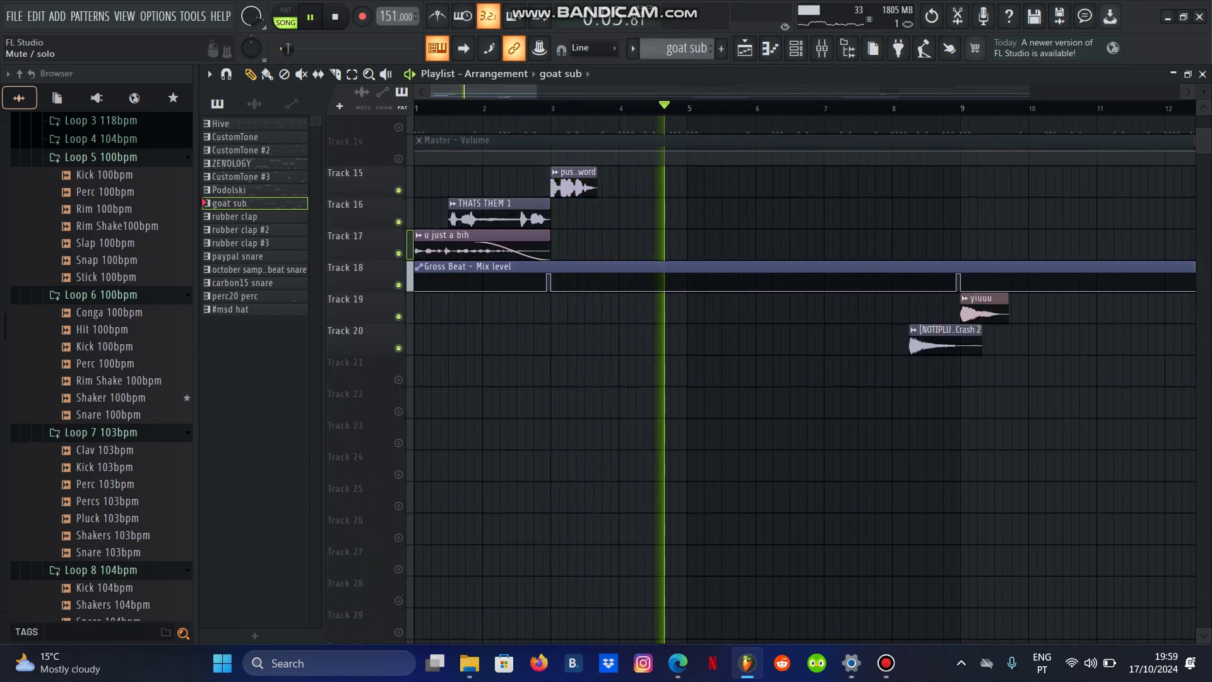
{"action": "left_click", "coordinate": [868, 107]}
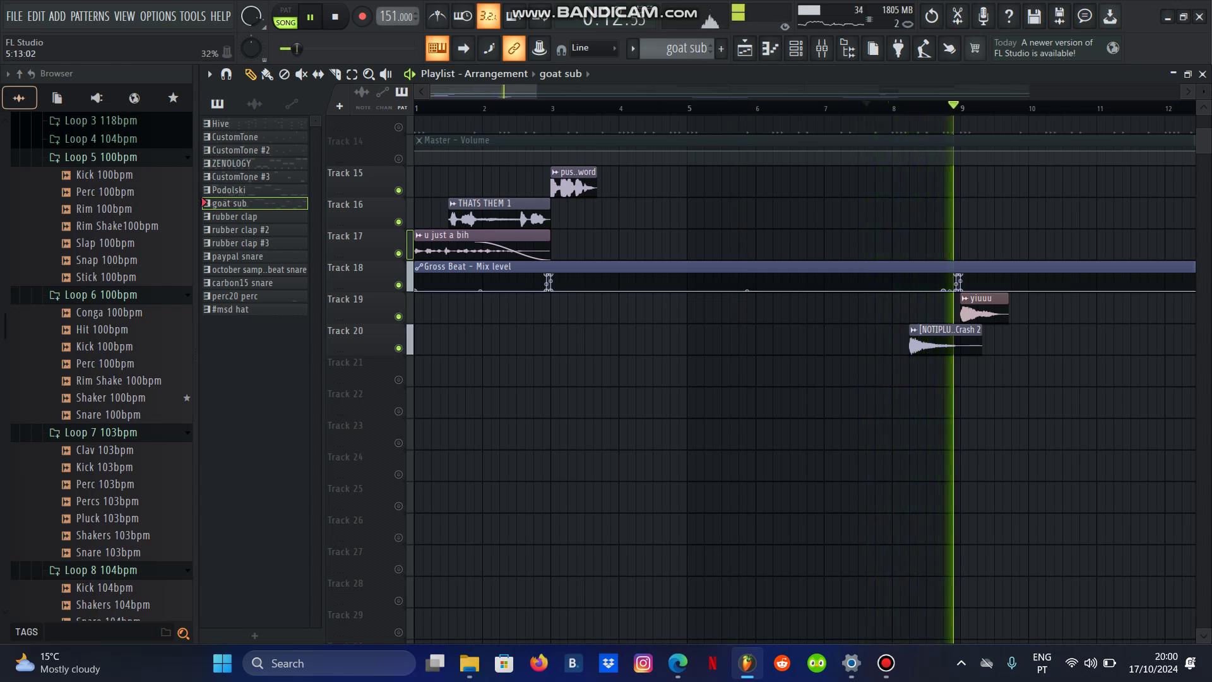
Stop playing the effect samples and re-enable every playlist track
{"action": "key", "text": "space"}
{"action": "right_click", "coordinate": [398, 348]}
{"action": "right_click", "coordinate": [399, 348]}
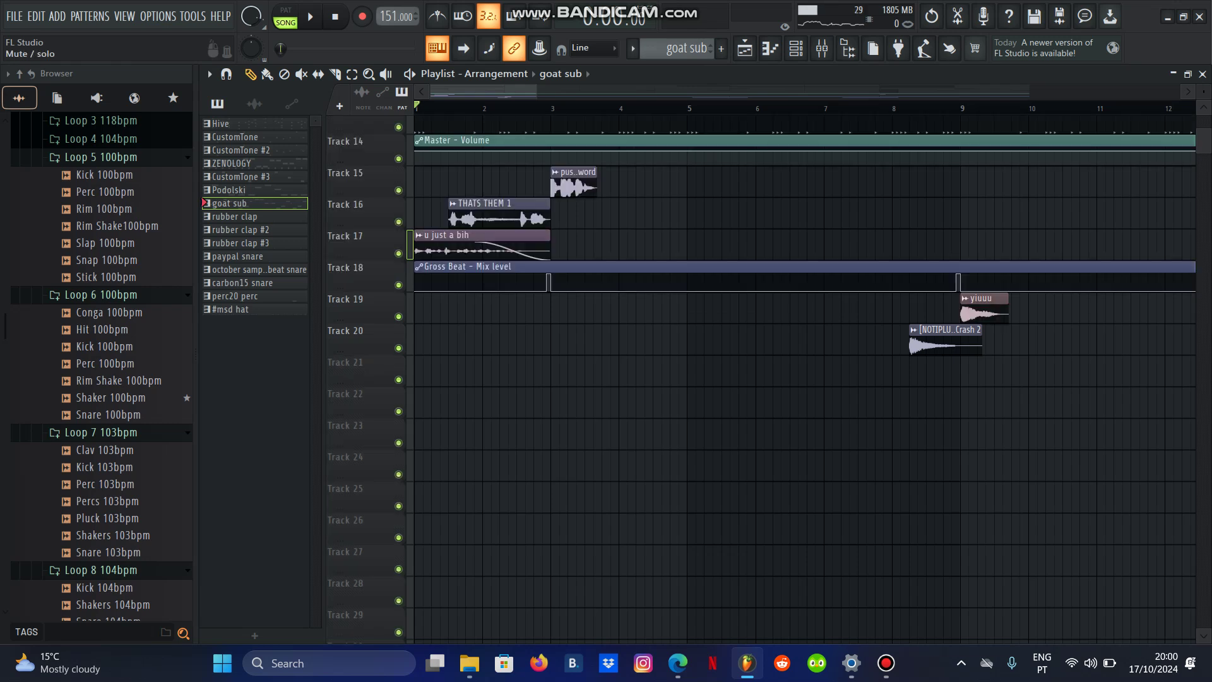
Play the full beat from the start with the whole arrangement in view, and stop it after the third section
{"action": "key", "text": "space"}
{"action": "scroll", "coordinate": [596, 245], "scroll_direction": "up", "scroll_amount": 5}
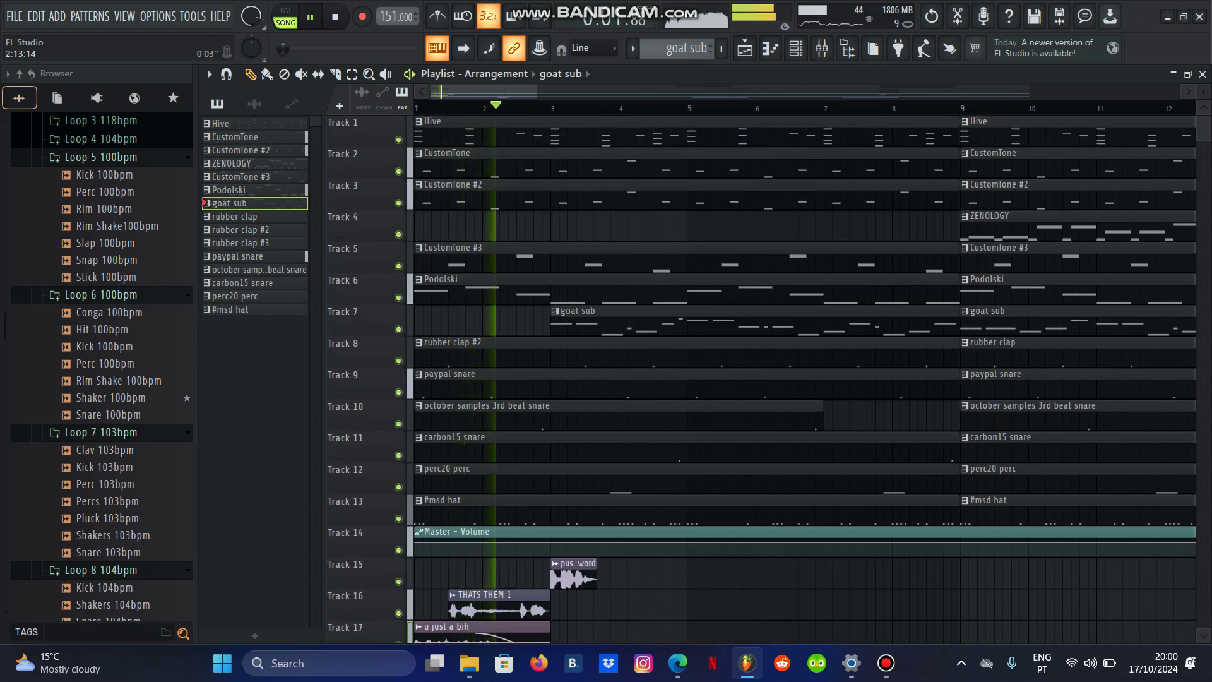
{"action": "scroll", "coordinate": [596, 245], "scroll_direction": "down", "scroll_amount": 5}
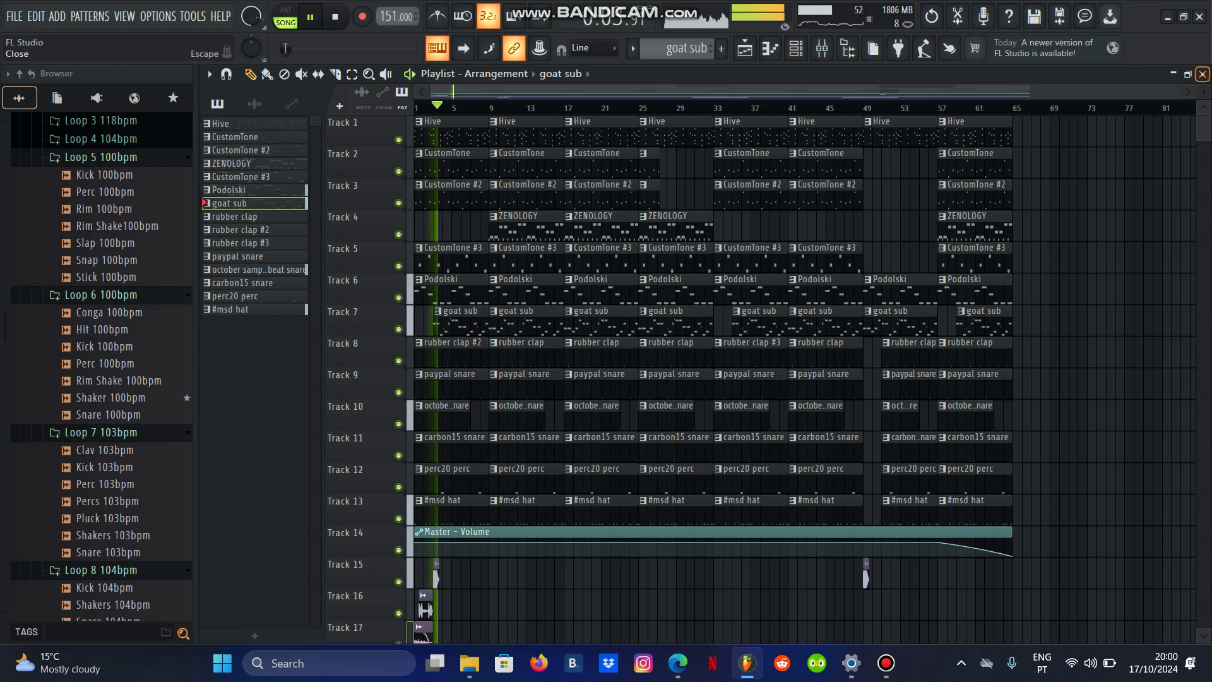
{"action": "left_click_drag", "start_coordinate": [1204, 92], "coordinate": [1204, 101]}
{"action": "scroll", "coordinate": [802, 379], "scroll_direction": "up", "scroll_amount": 1}
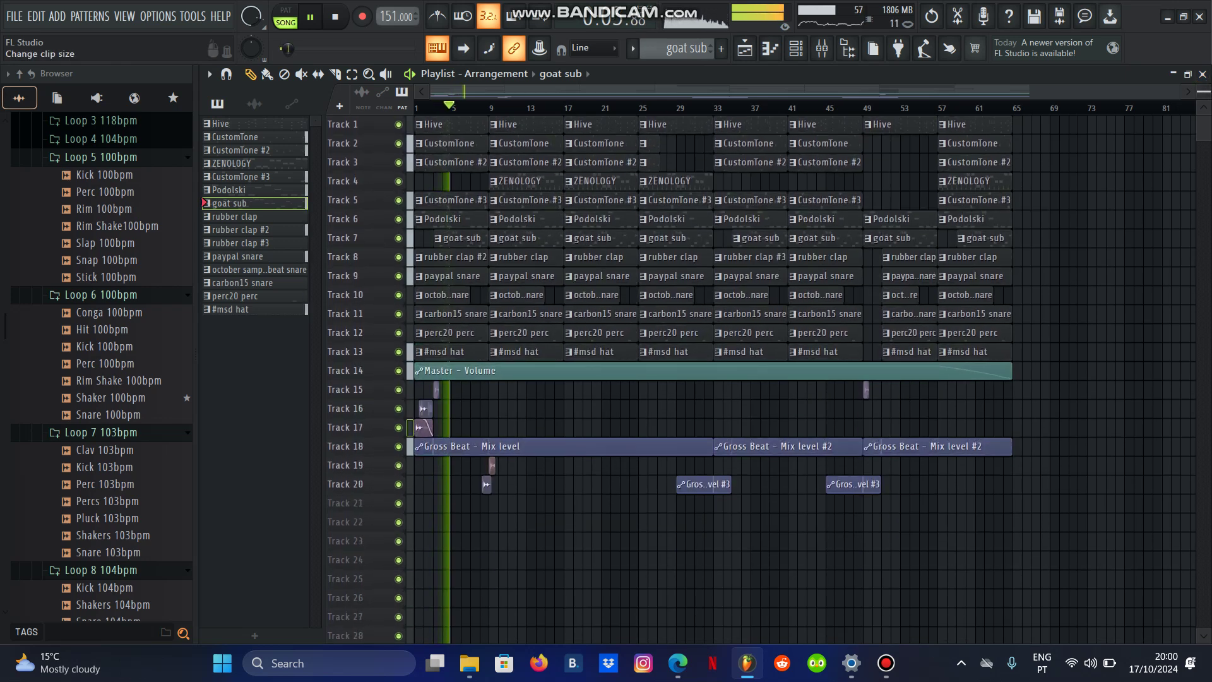
{"action": "scroll", "coordinate": [802, 379], "scroll_direction": "down", "scroll_amount": 2}
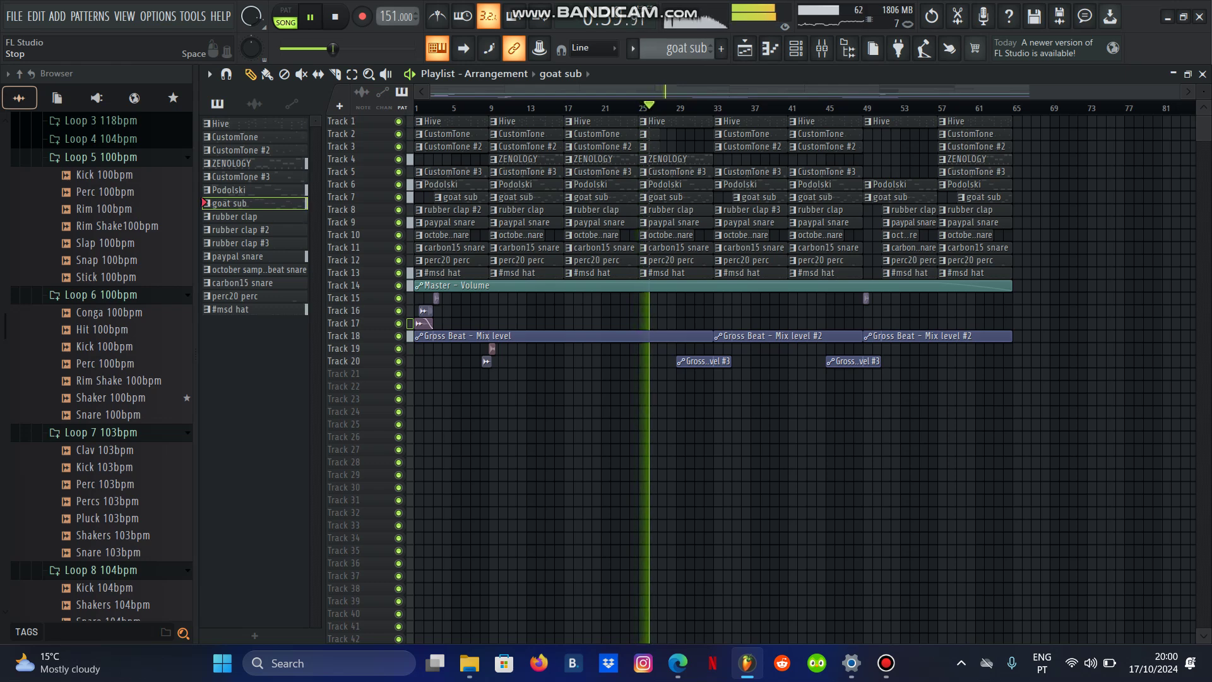
{"action": "key", "text": "space"}
{"action": "left_click", "coordinate": [886, 663]}
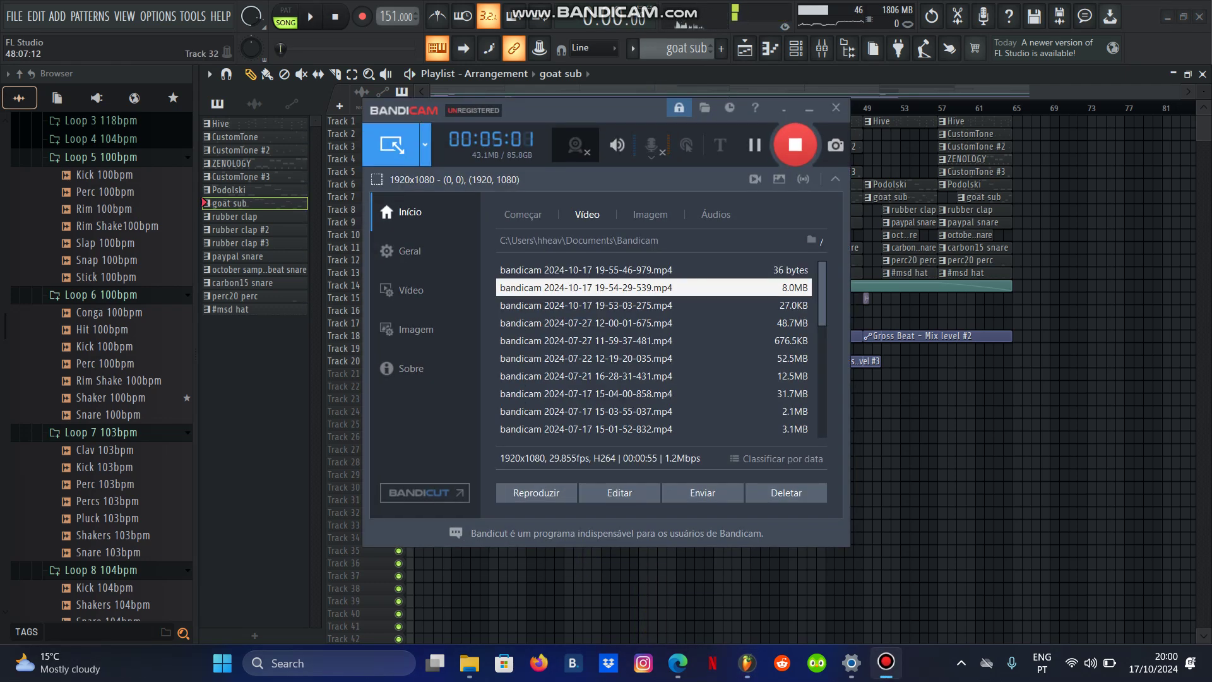